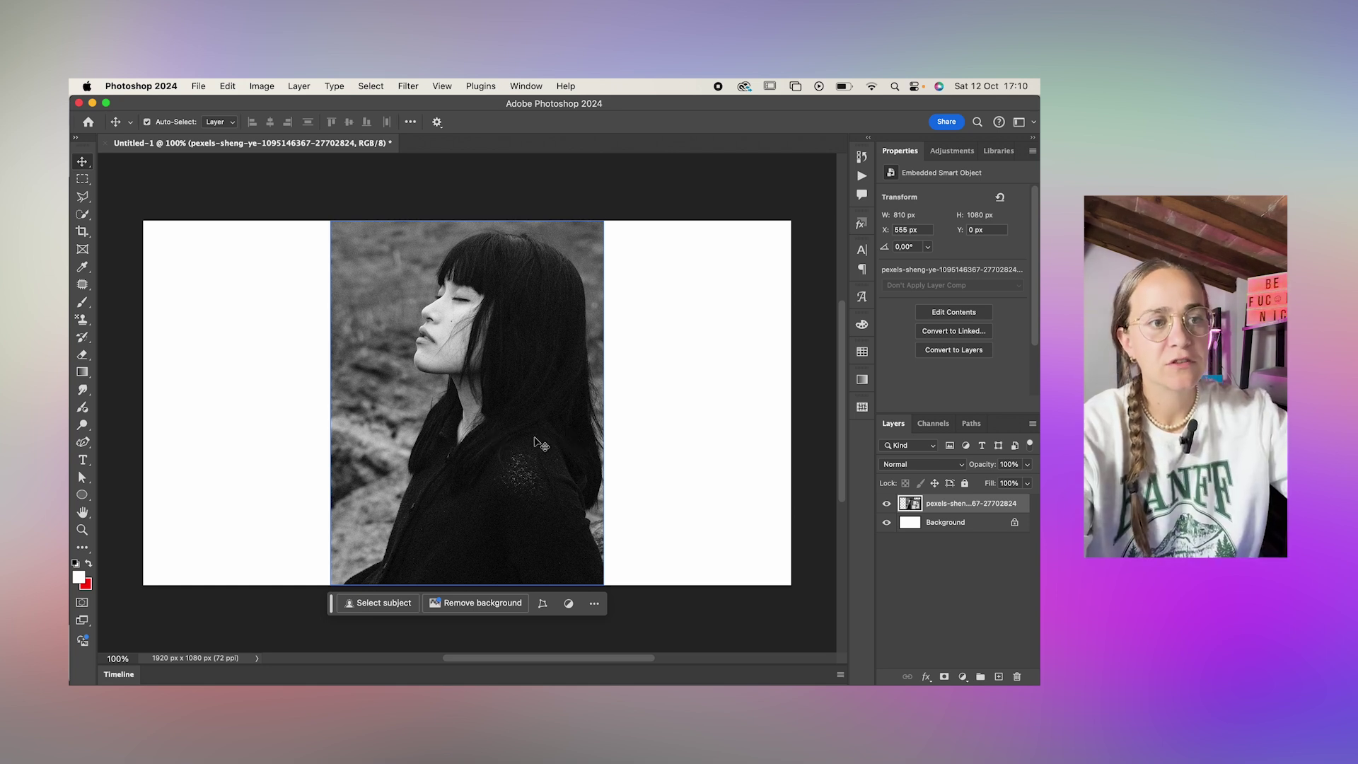
Shift the portrait right and Generative Fill the empty left area with no prompt
drag(531, 441, 705, 439)
key(m)
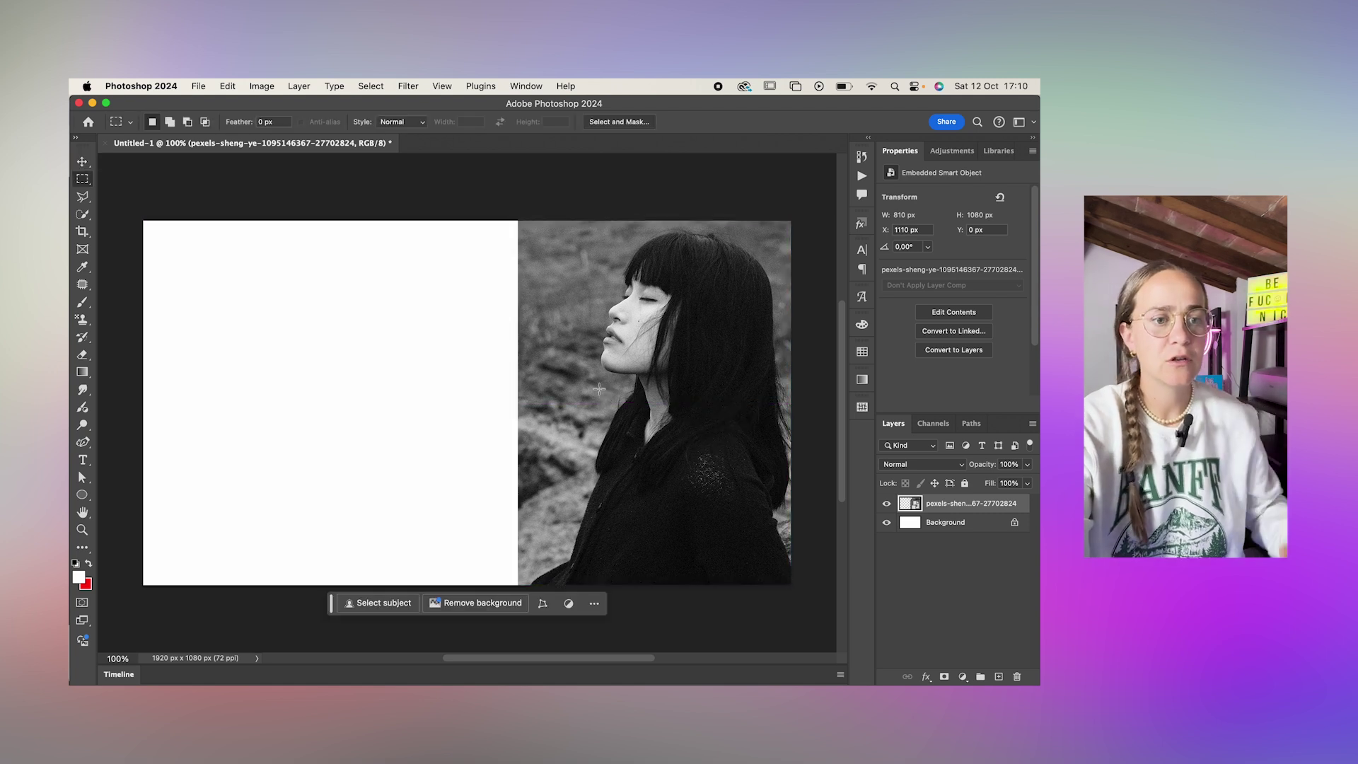
drag(145, 222, 524, 609)
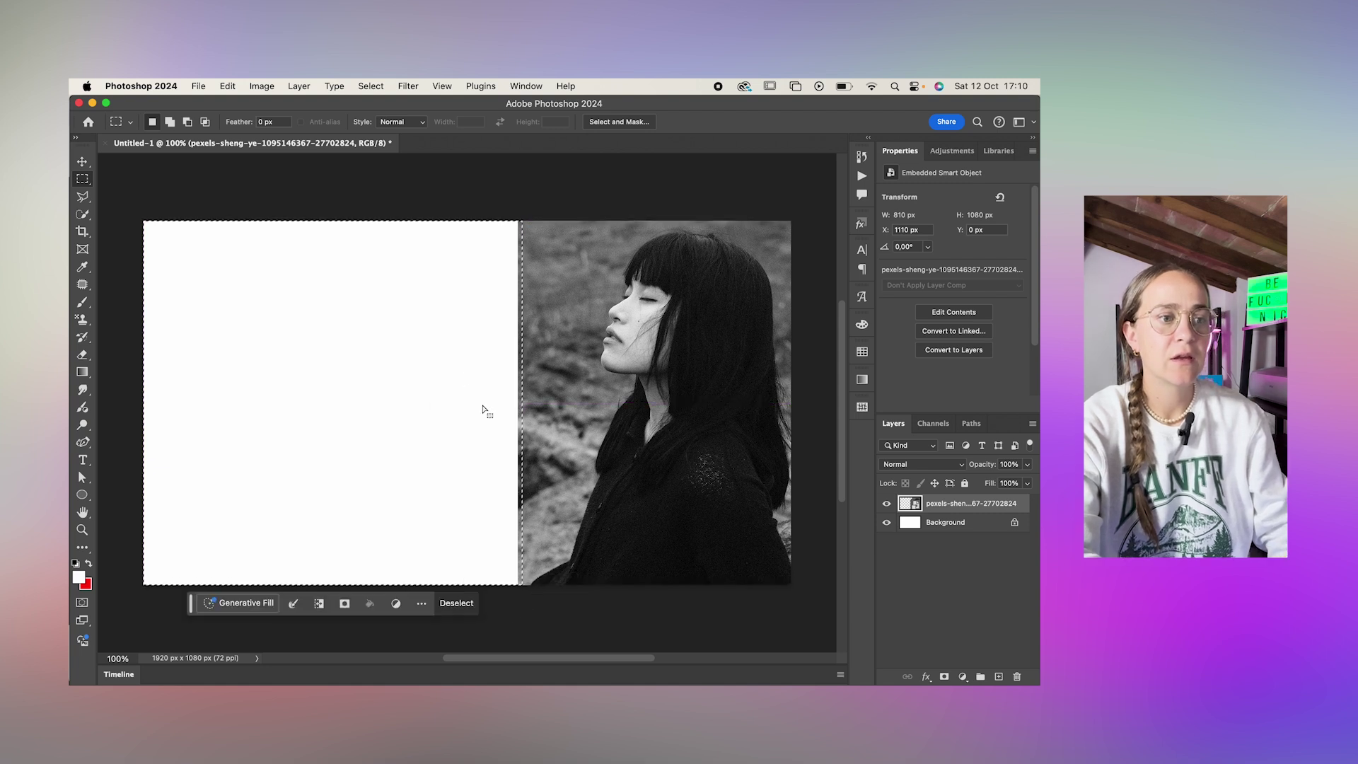
click(234, 603)
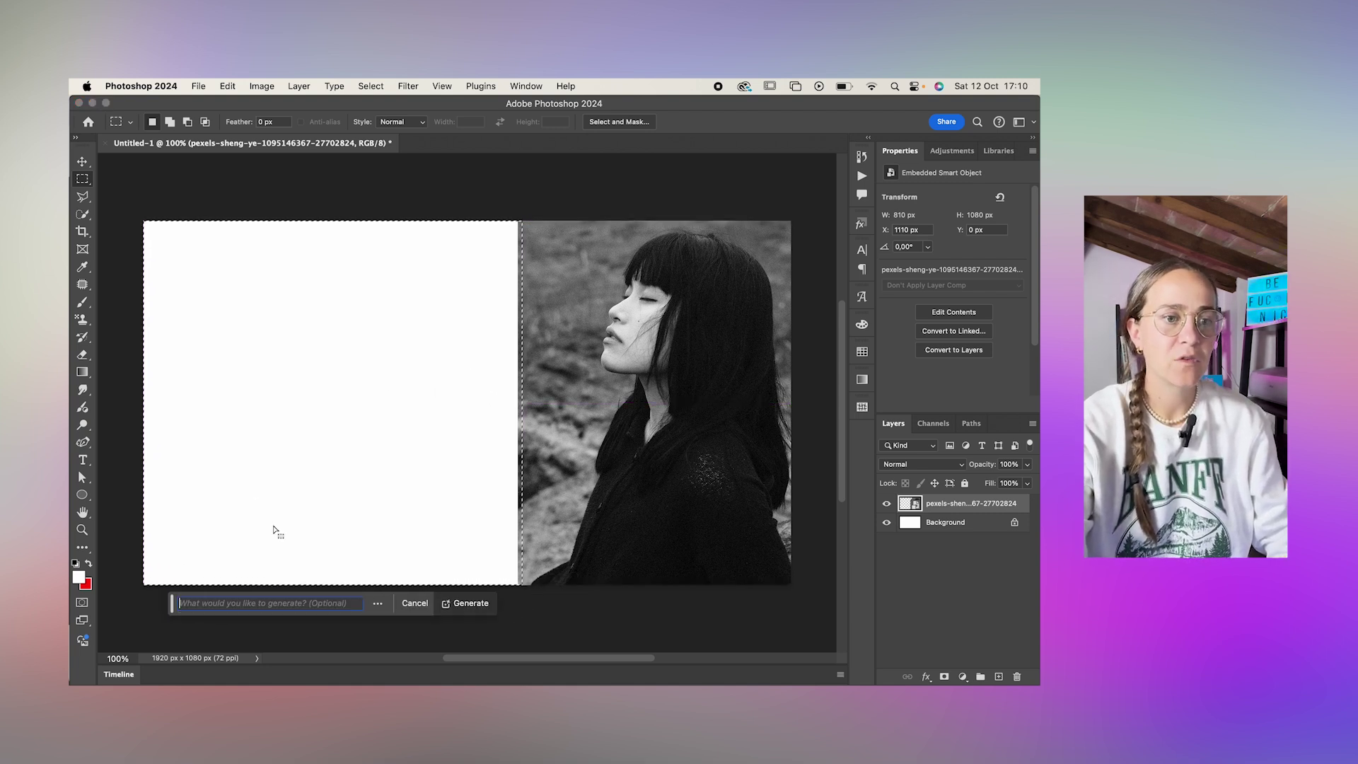
key(Return)
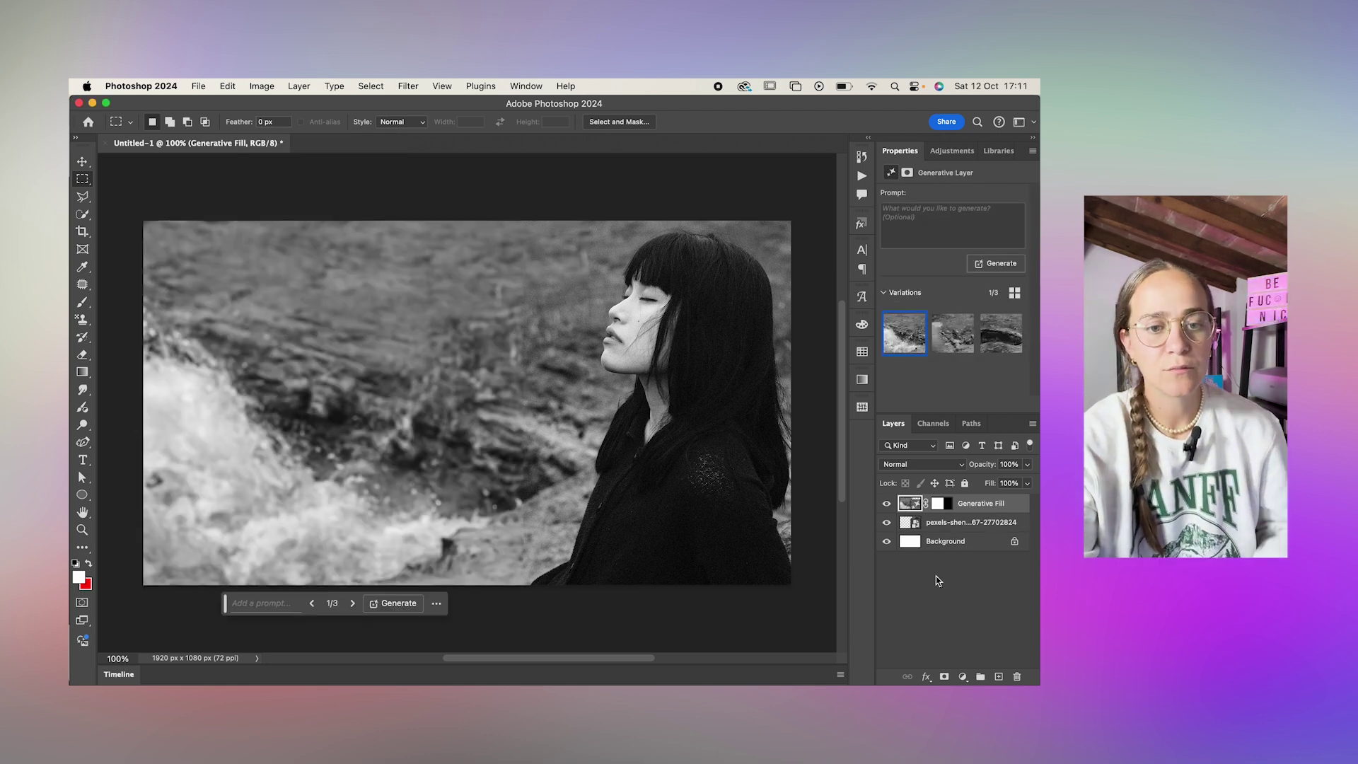
Convert the Generative Fill and portrait layers into one smart object
click(952, 525)
right_click(930, 522)
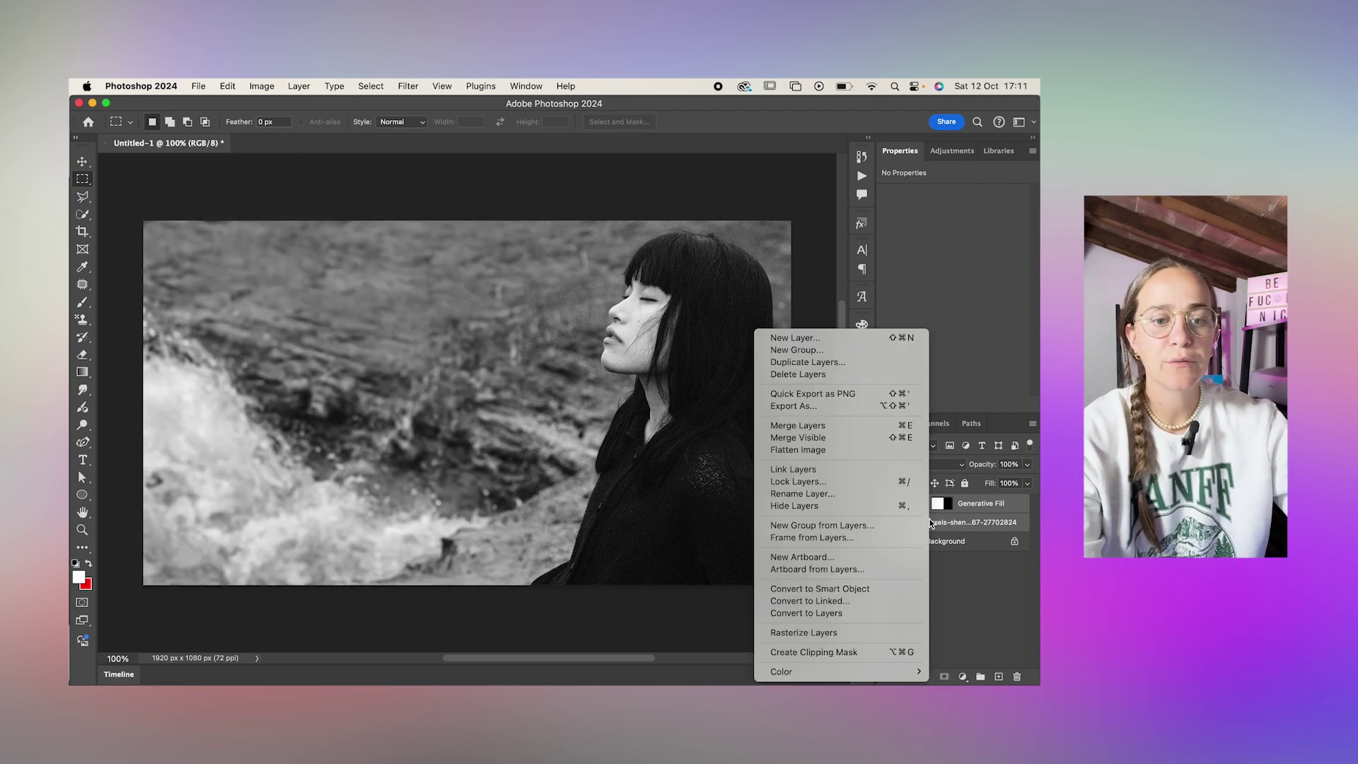
click(864, 590)
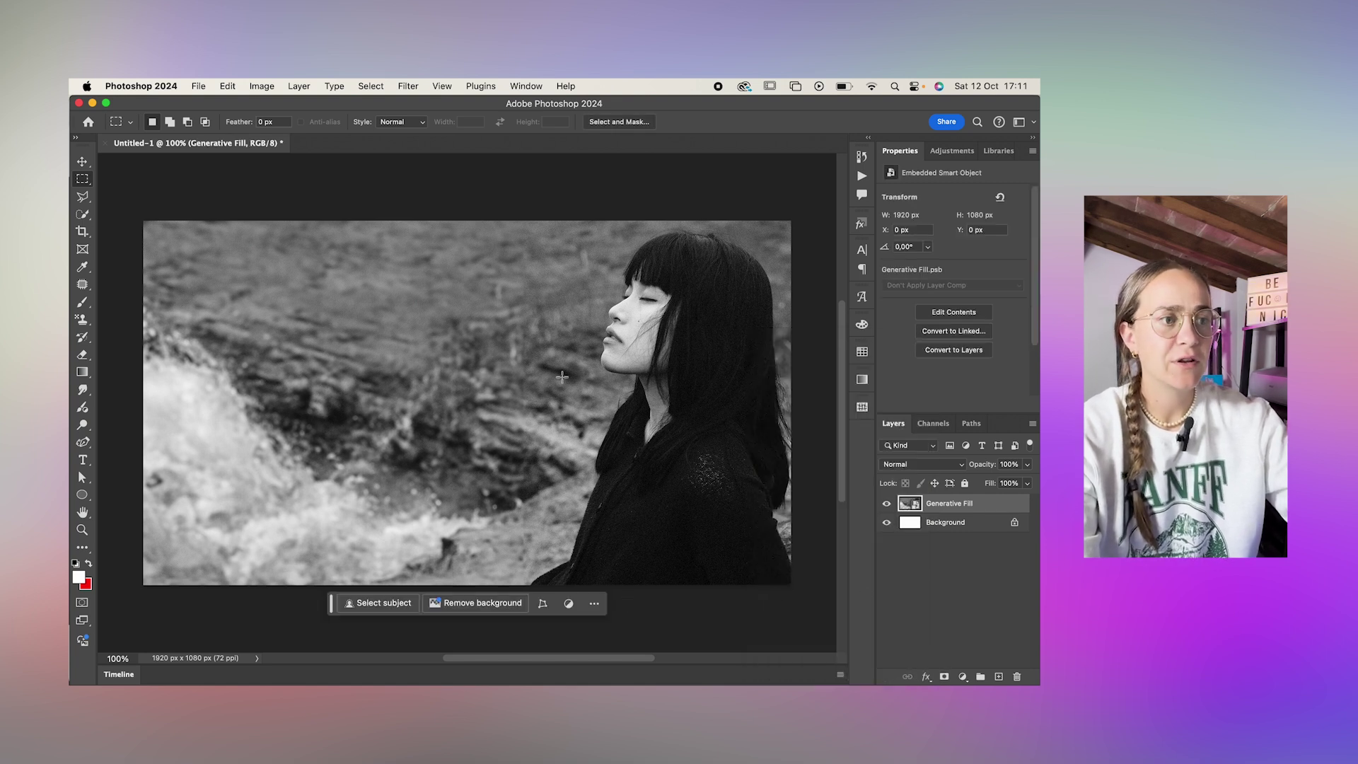
Trace a freehand Lasso selection around the woman's eye, nose and face profile
click(83, 199)
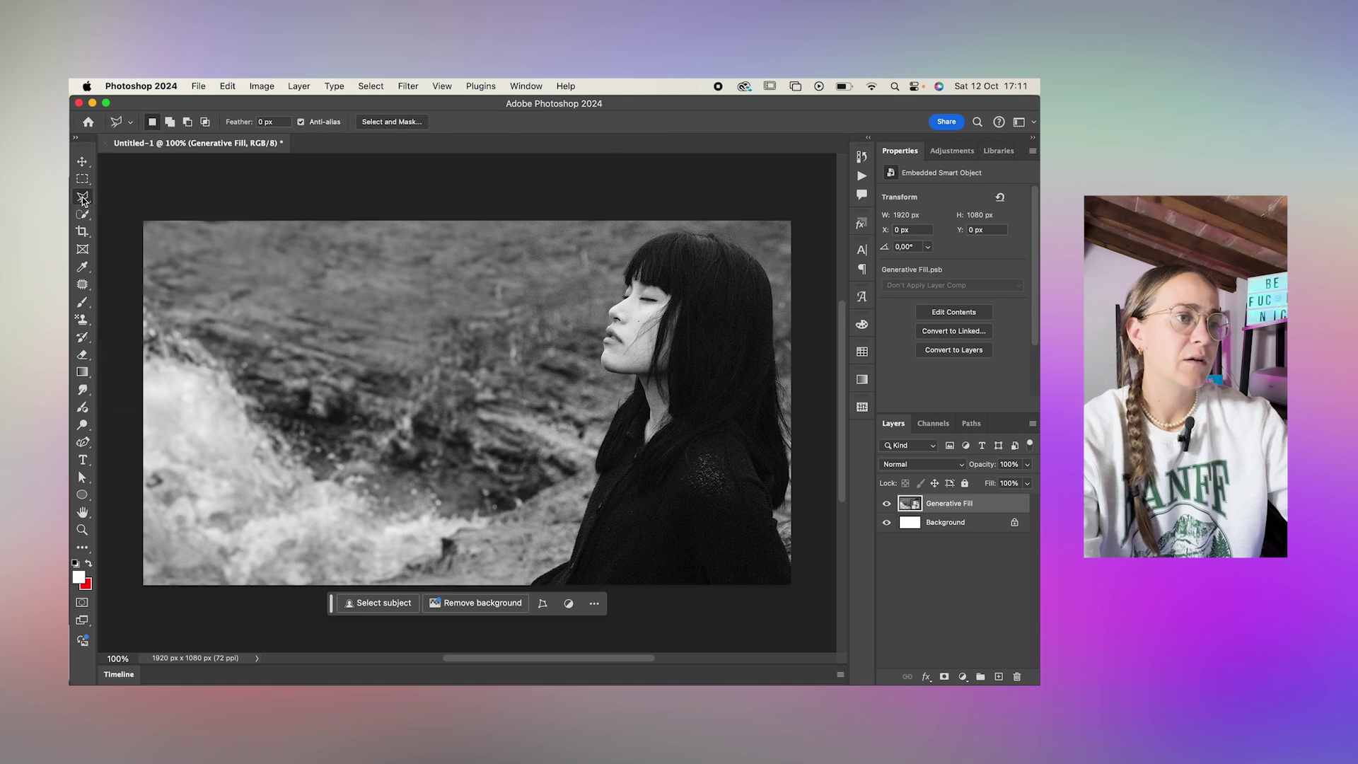
right_click(83, 199)
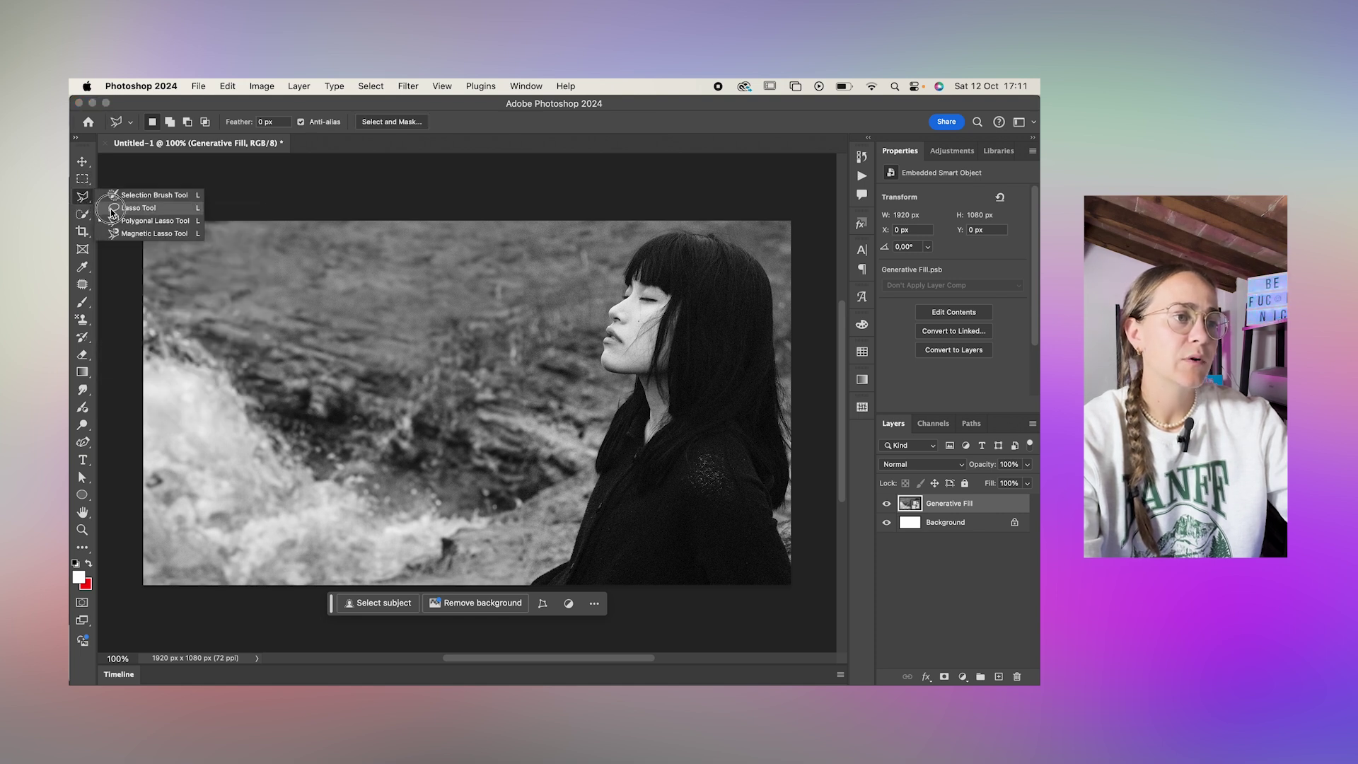
click(113, 198)
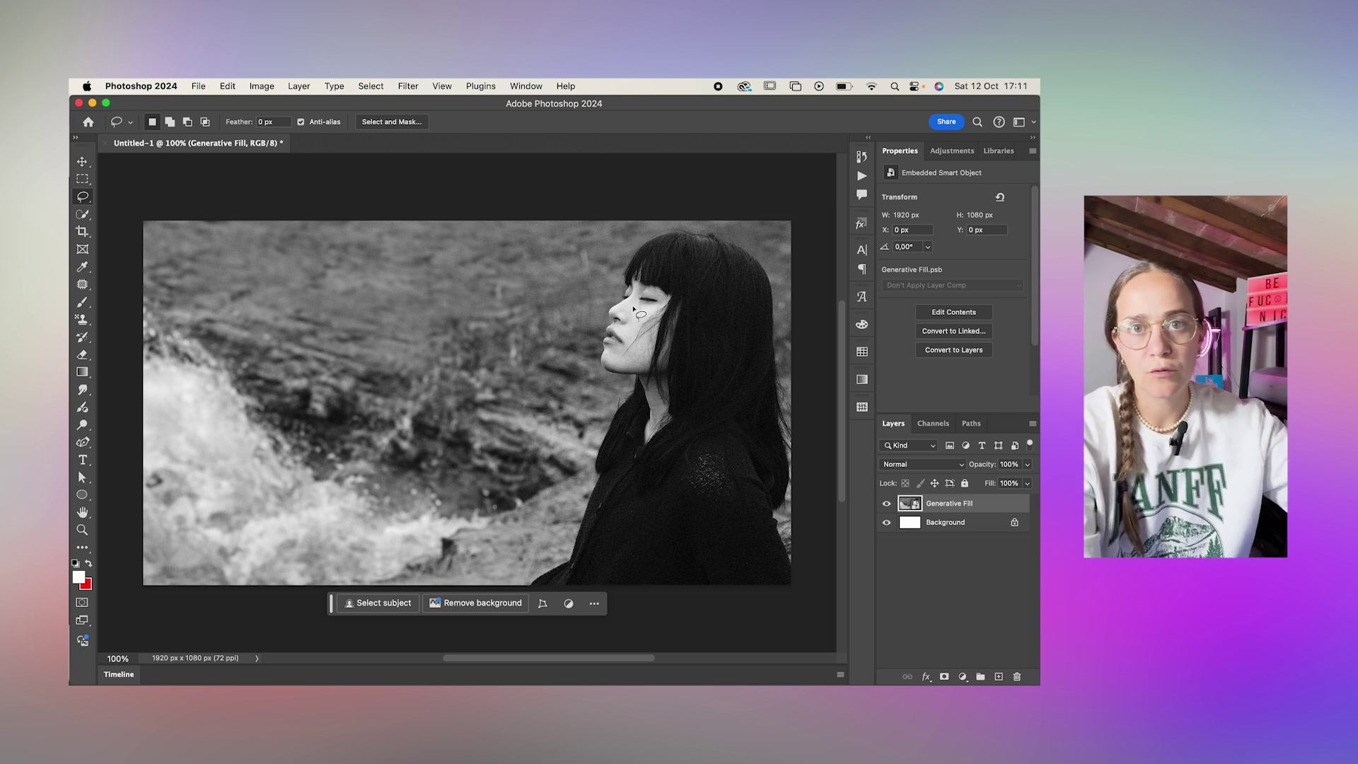
mouse_move(635, 310)
mouse_down()
mouse_move(641, 268)
mouse_move(669, 273)
mouse_move(610, 368)
mouse_move(609, 313)
mouse_move(634, 286)
mouse_move(657, 291)
mouse_up()
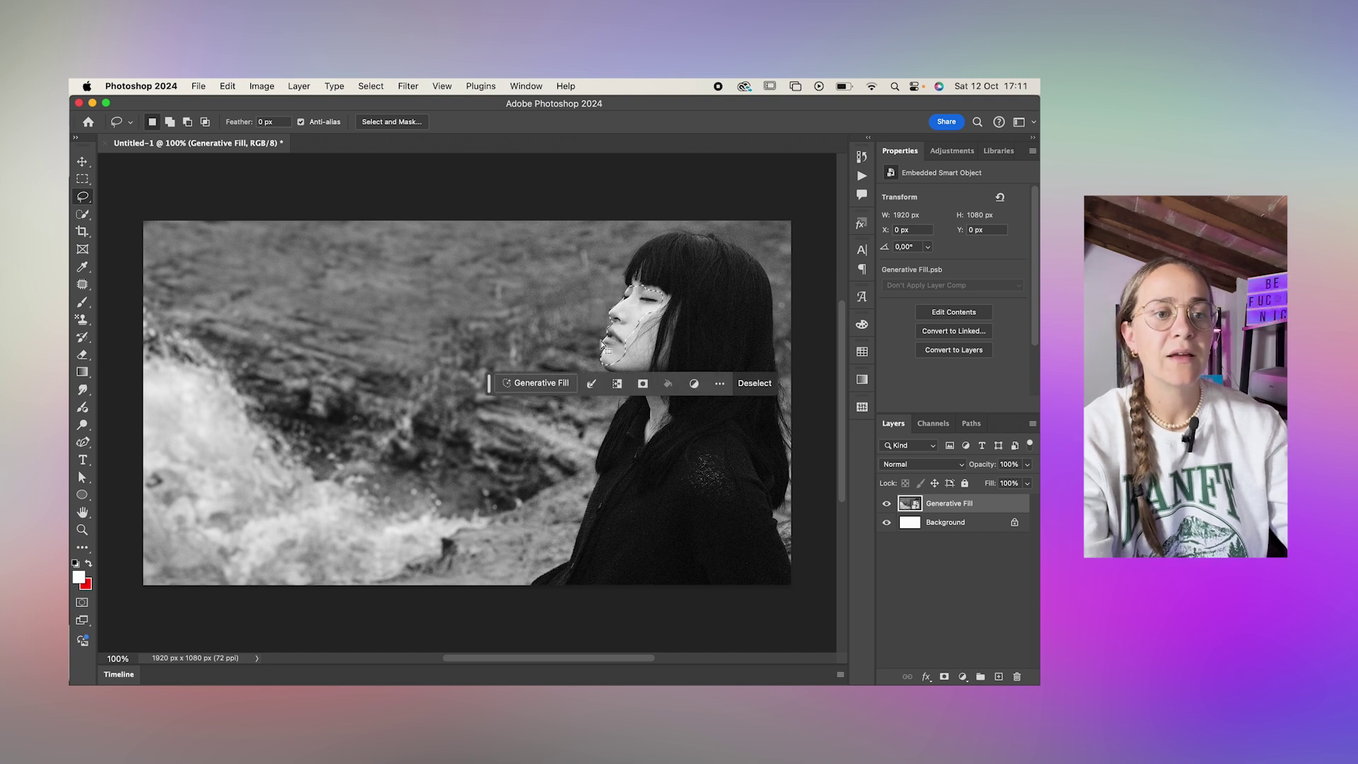
right_click(630, 310)
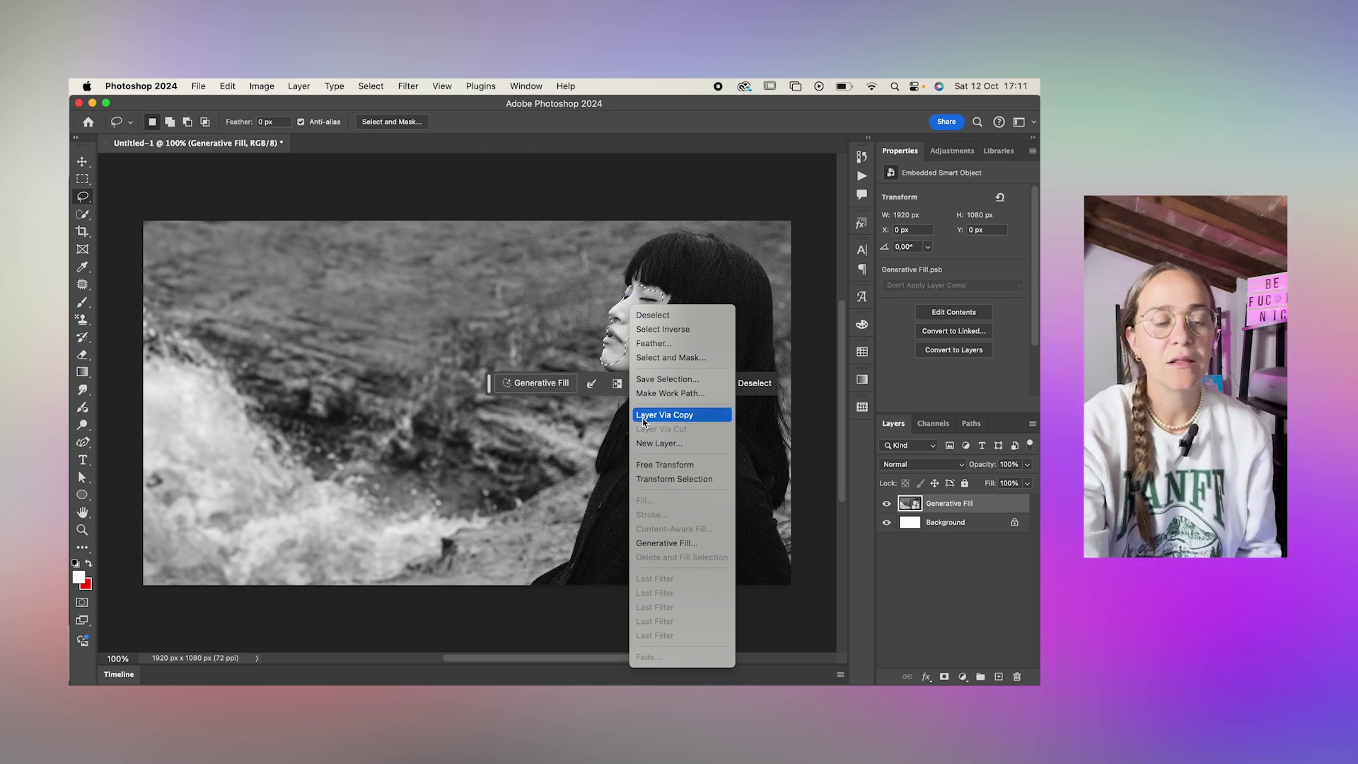
Copy the face patch to Layer 1, duplicate it as Layer 1 copy, and hide the copy
click(689, 417)
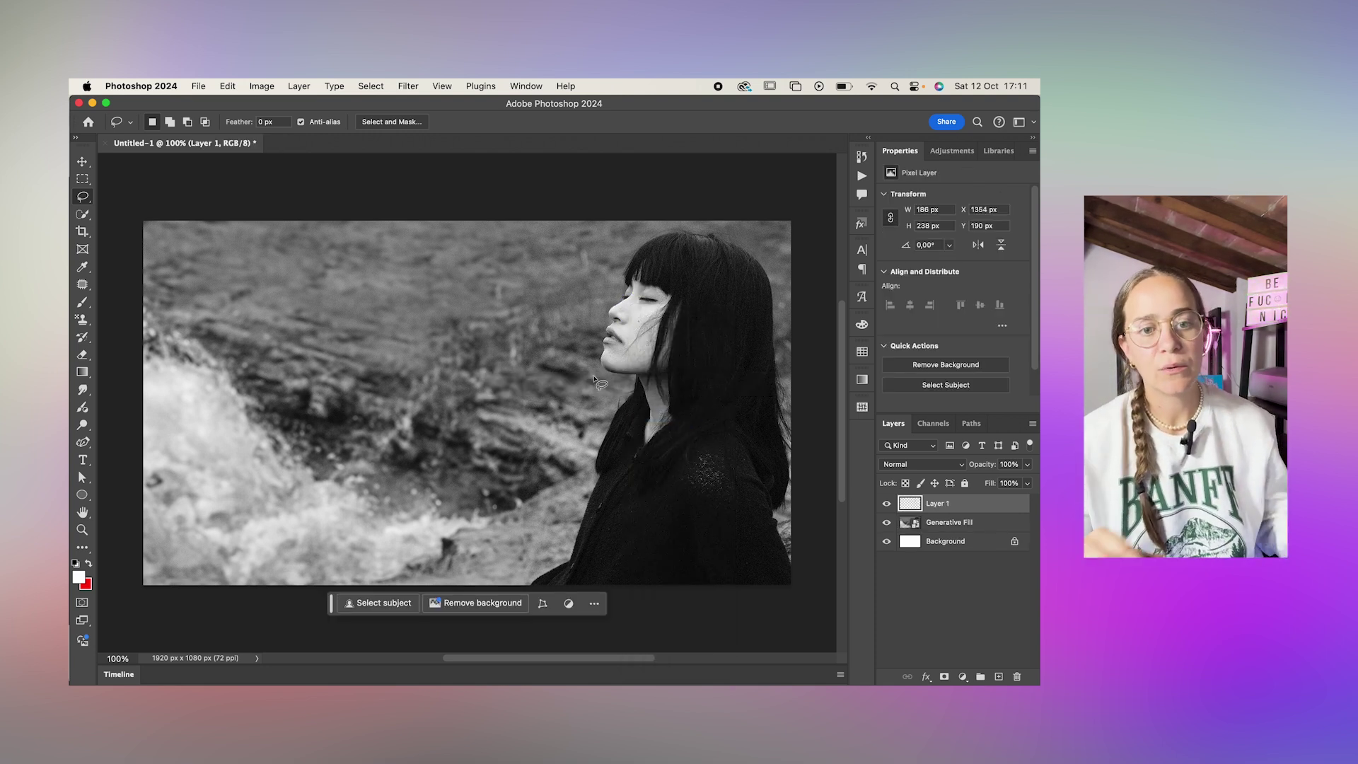
click(886, 522)
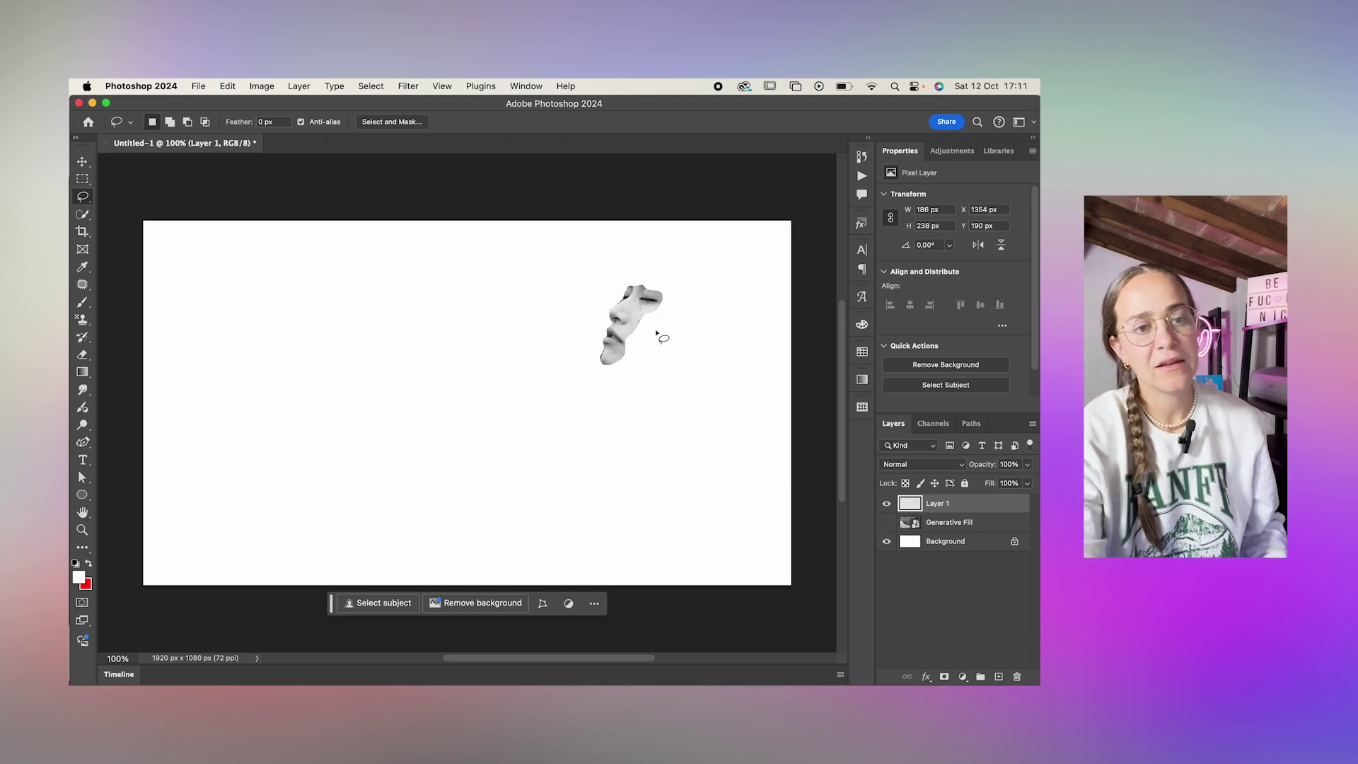
key(v)
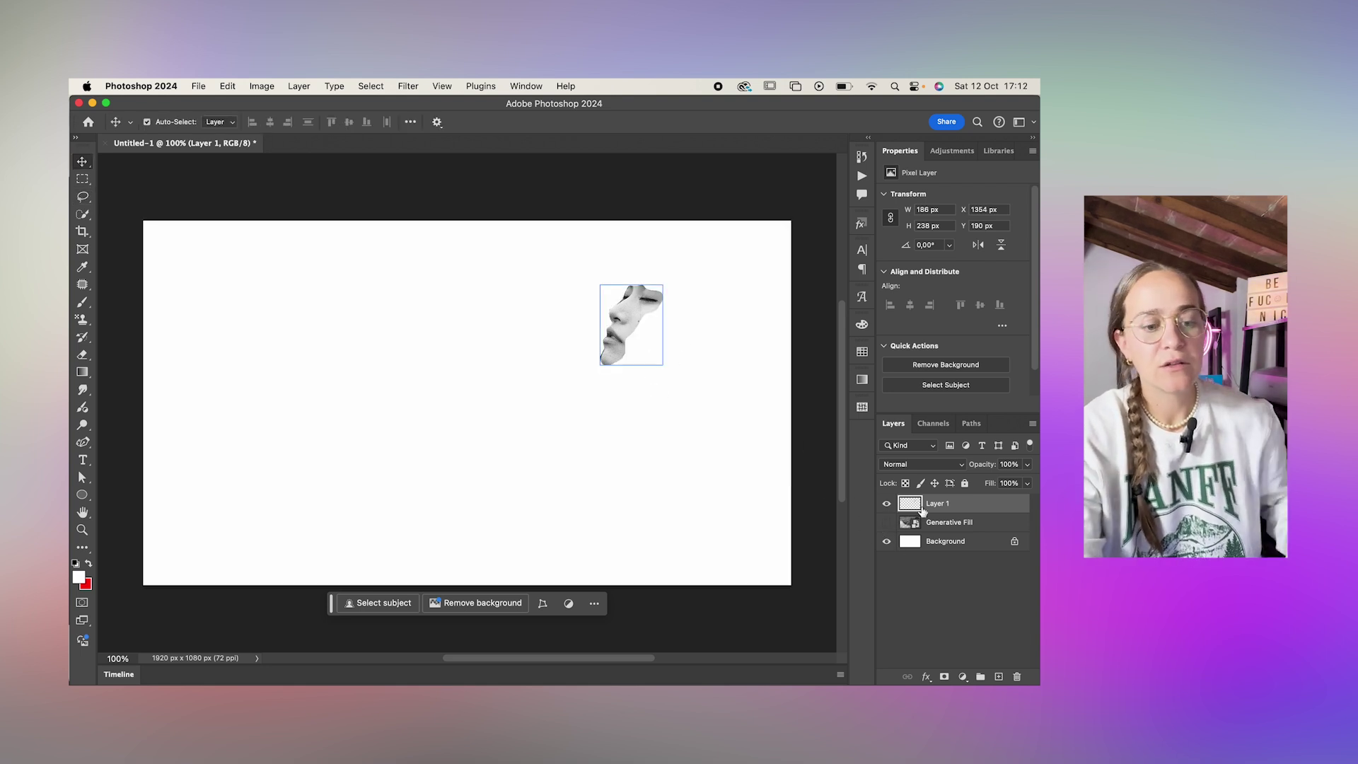
key(super+j)
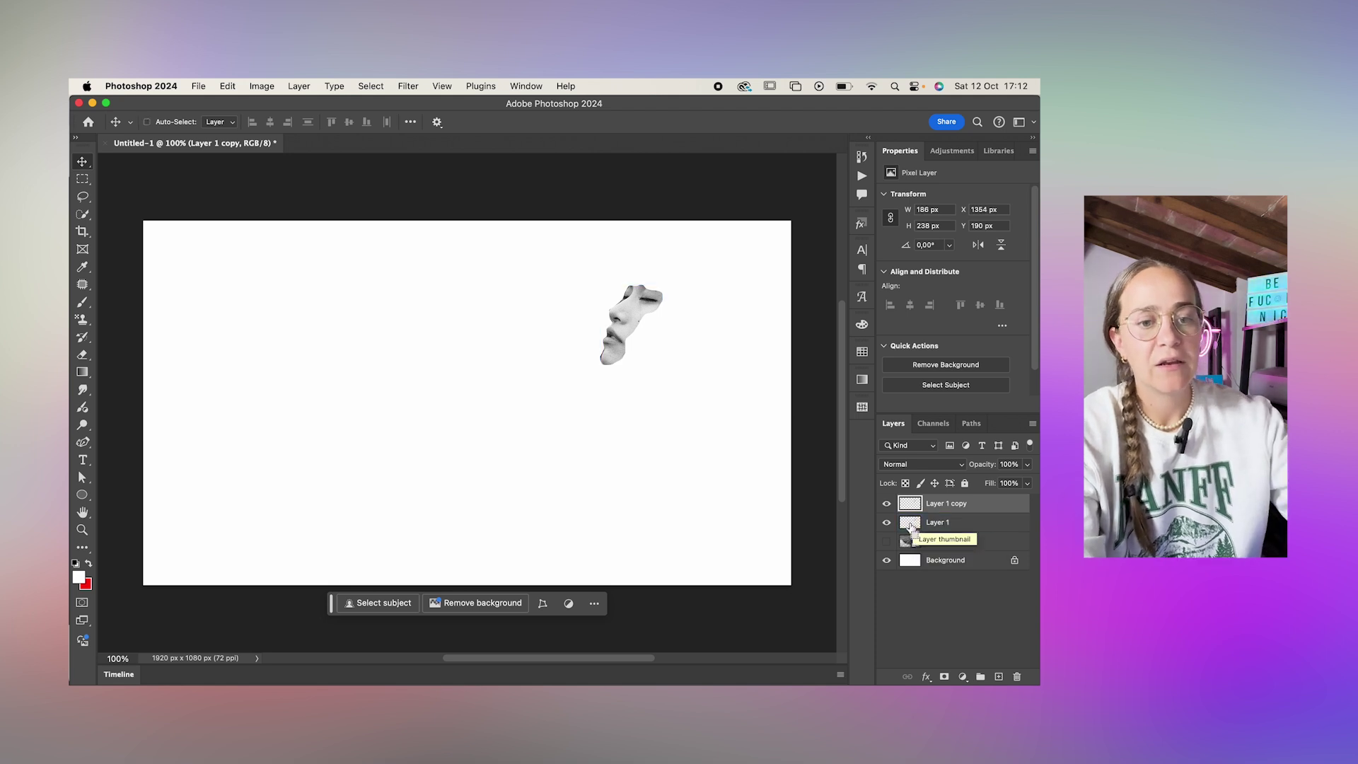
click(887, 505)
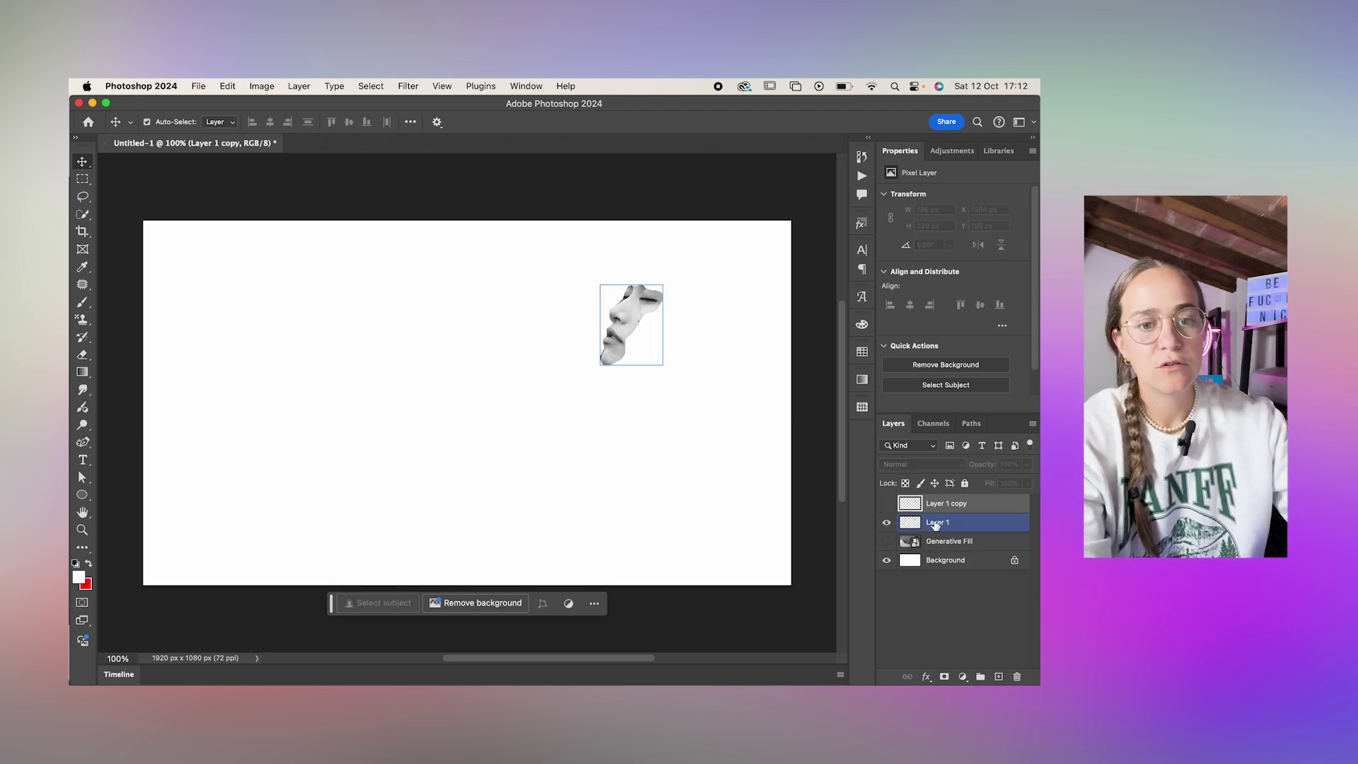
Load Layer 1's face outline as a selection and fill it solid black
key(super)
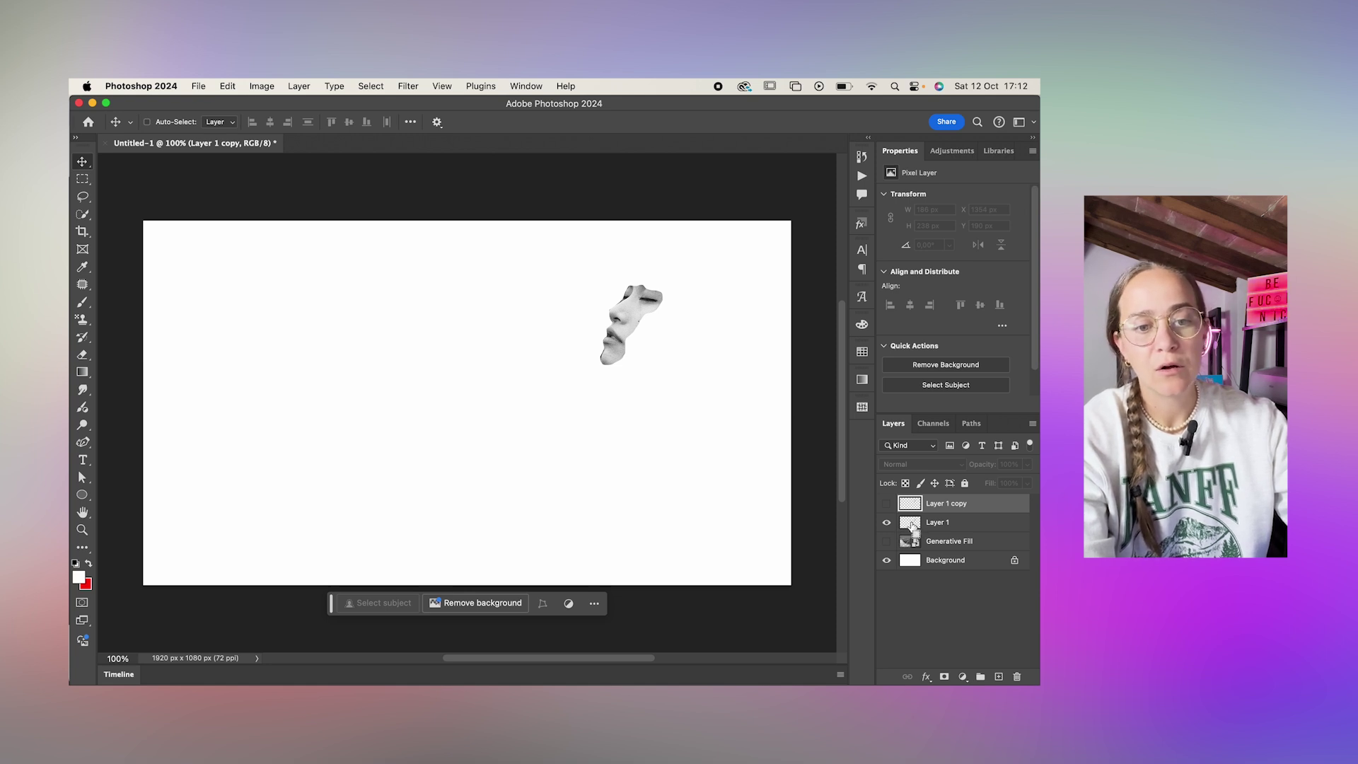
super+click(913, 527)
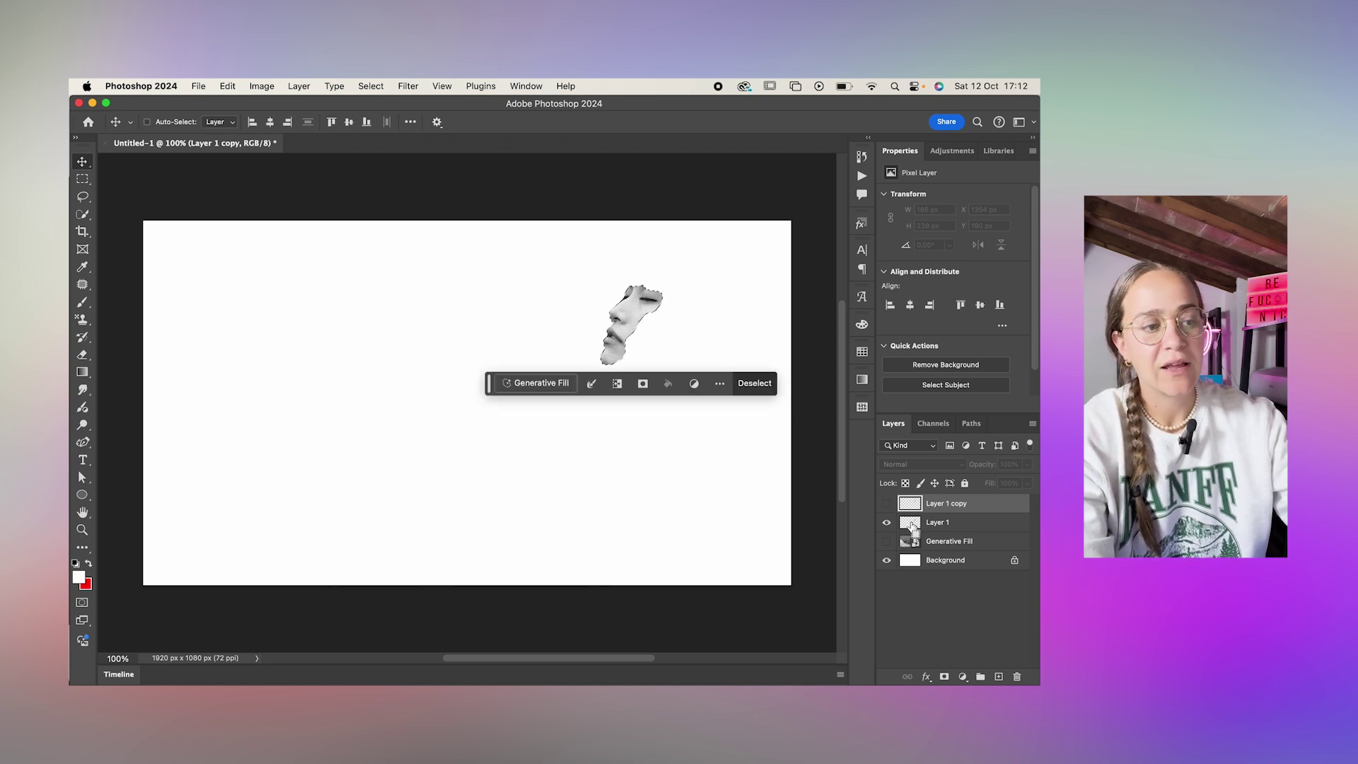
key(super+d)
click(934, 525)
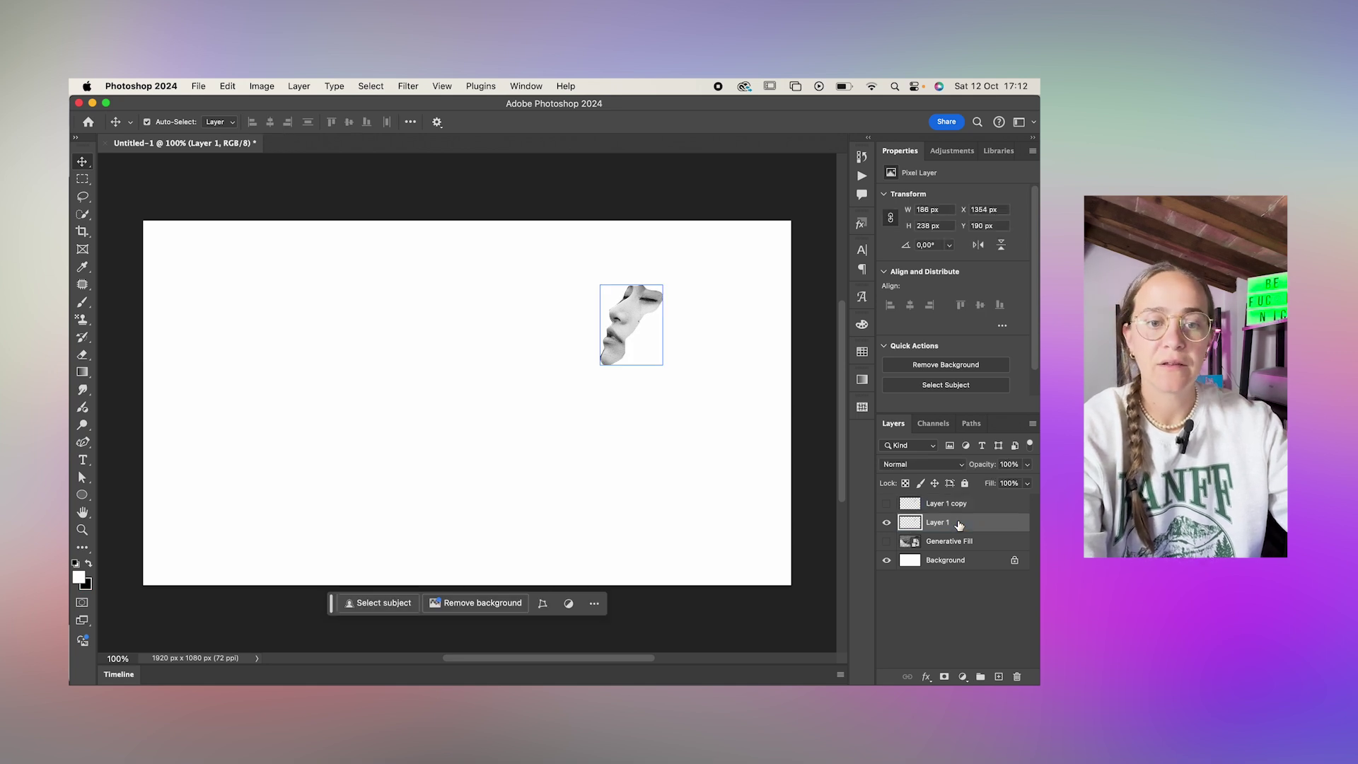
key(super)
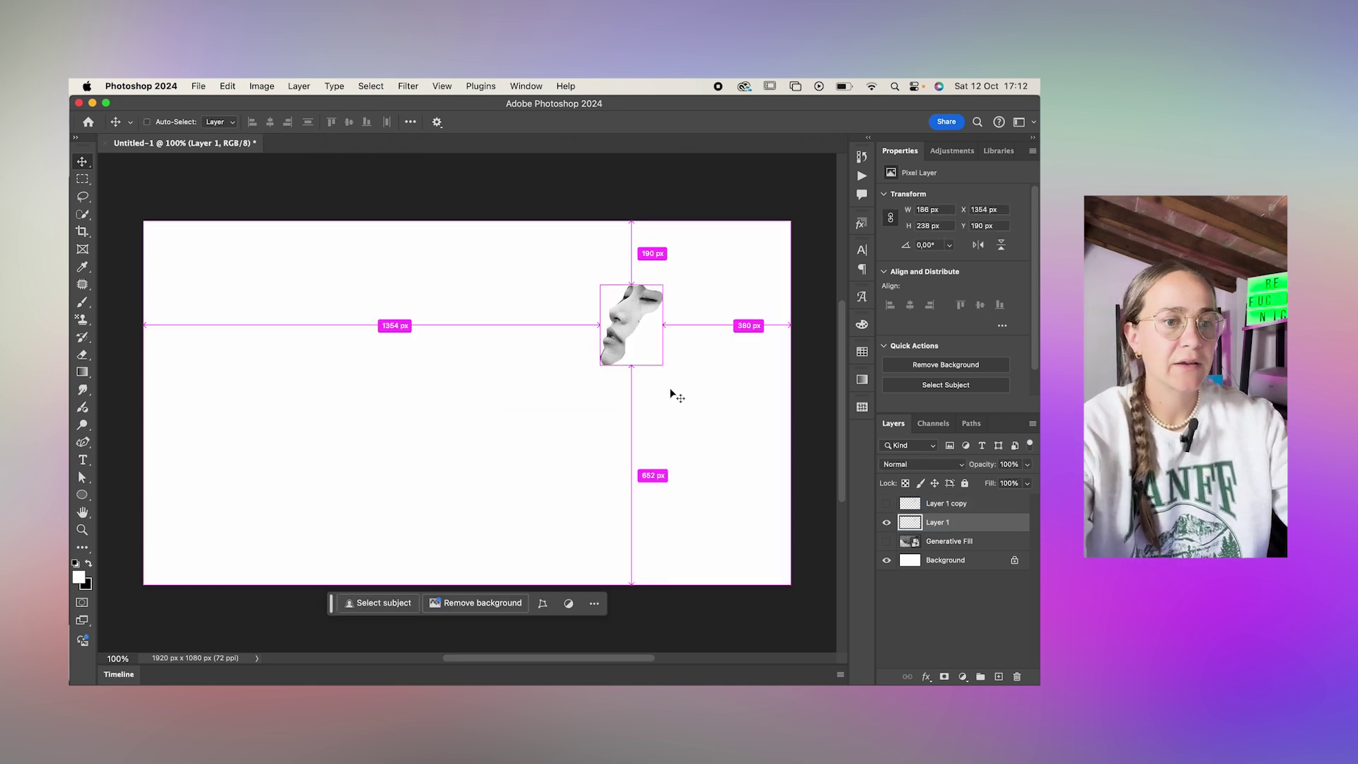
key(super+z)
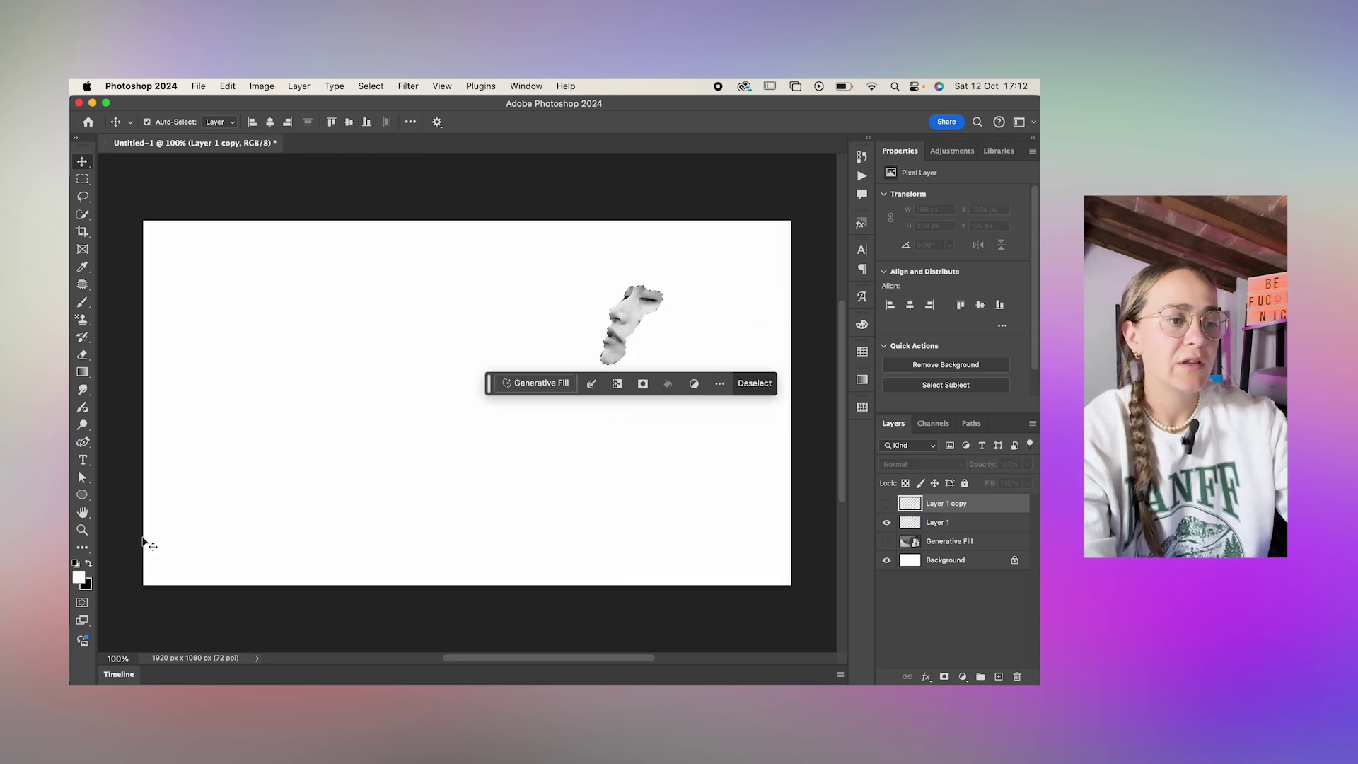
key(super+z)
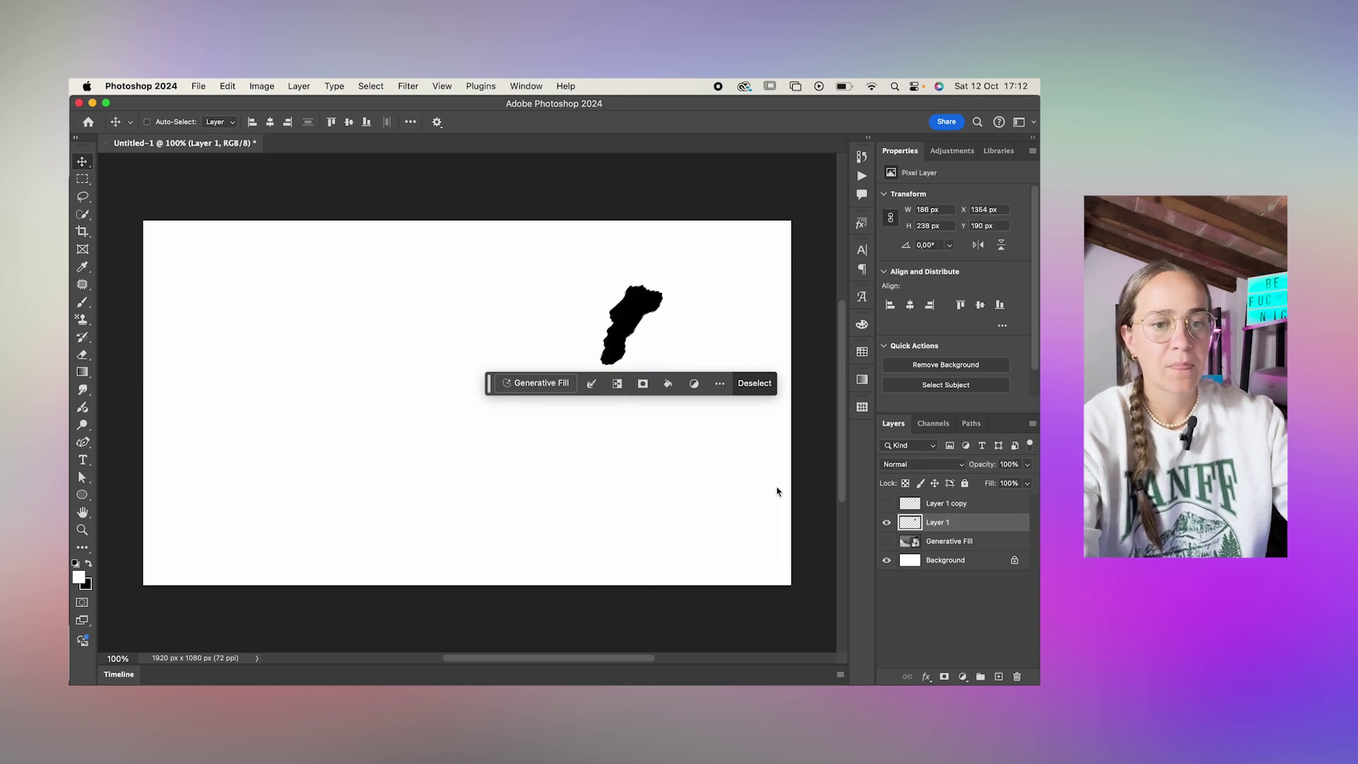
key(super+d)
Drag the Layer 1 copy face left onto the water, then duplicate it twice
click(887, 504)
click(886, 541)
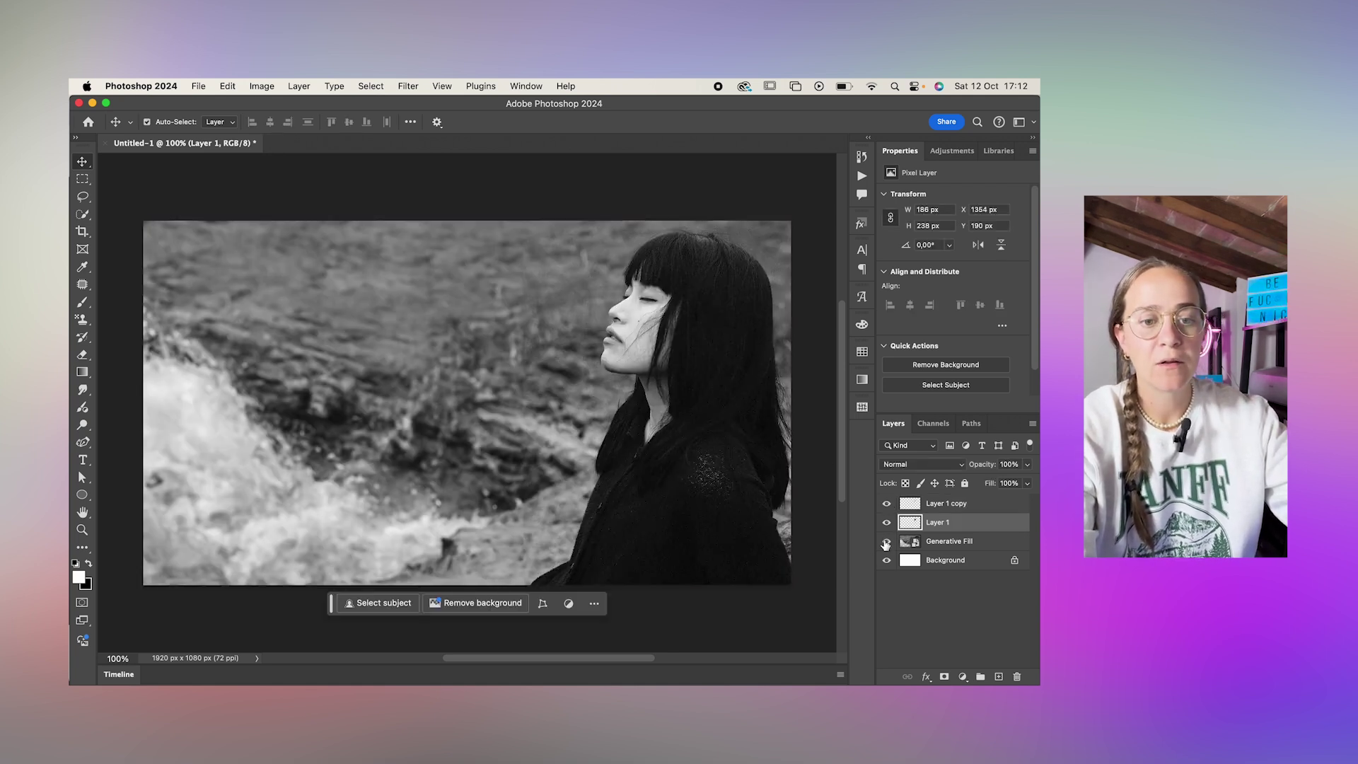
click(968, 507)
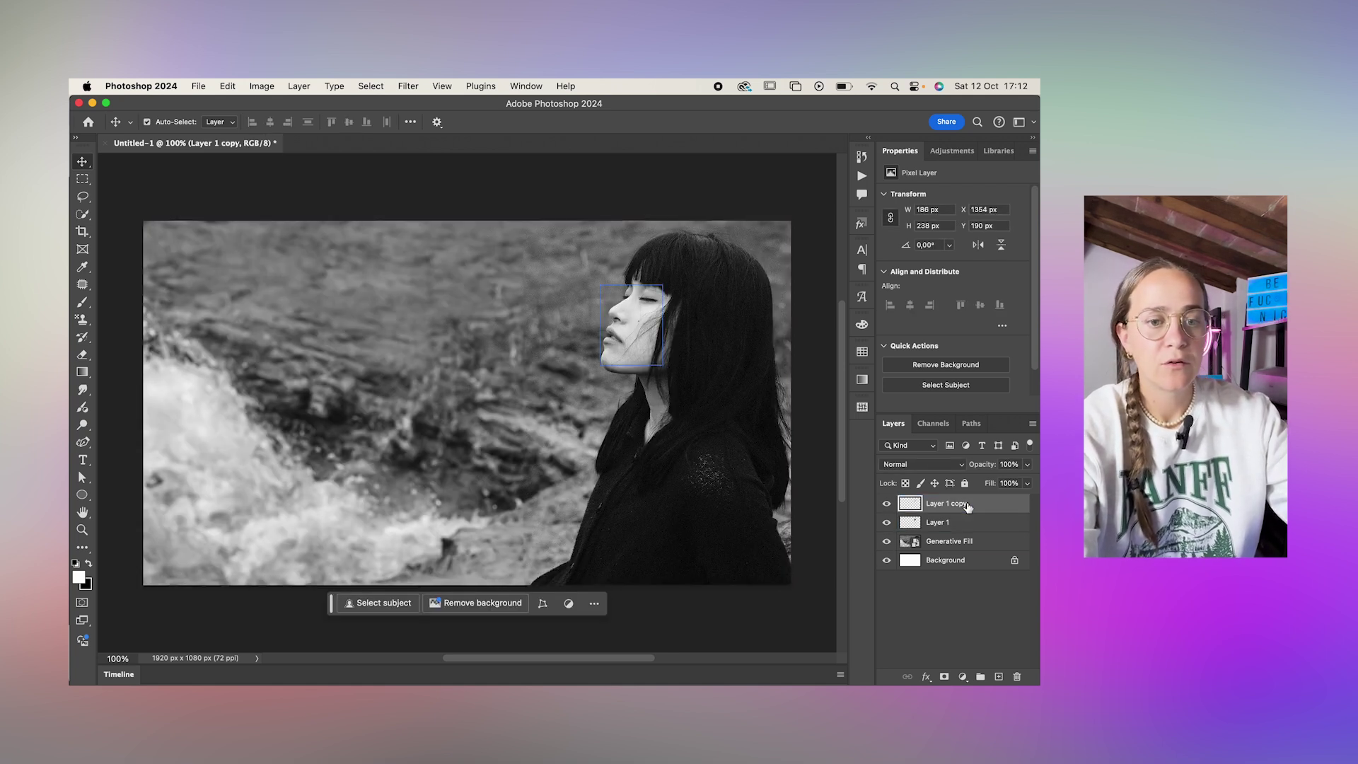
click(630, 320)
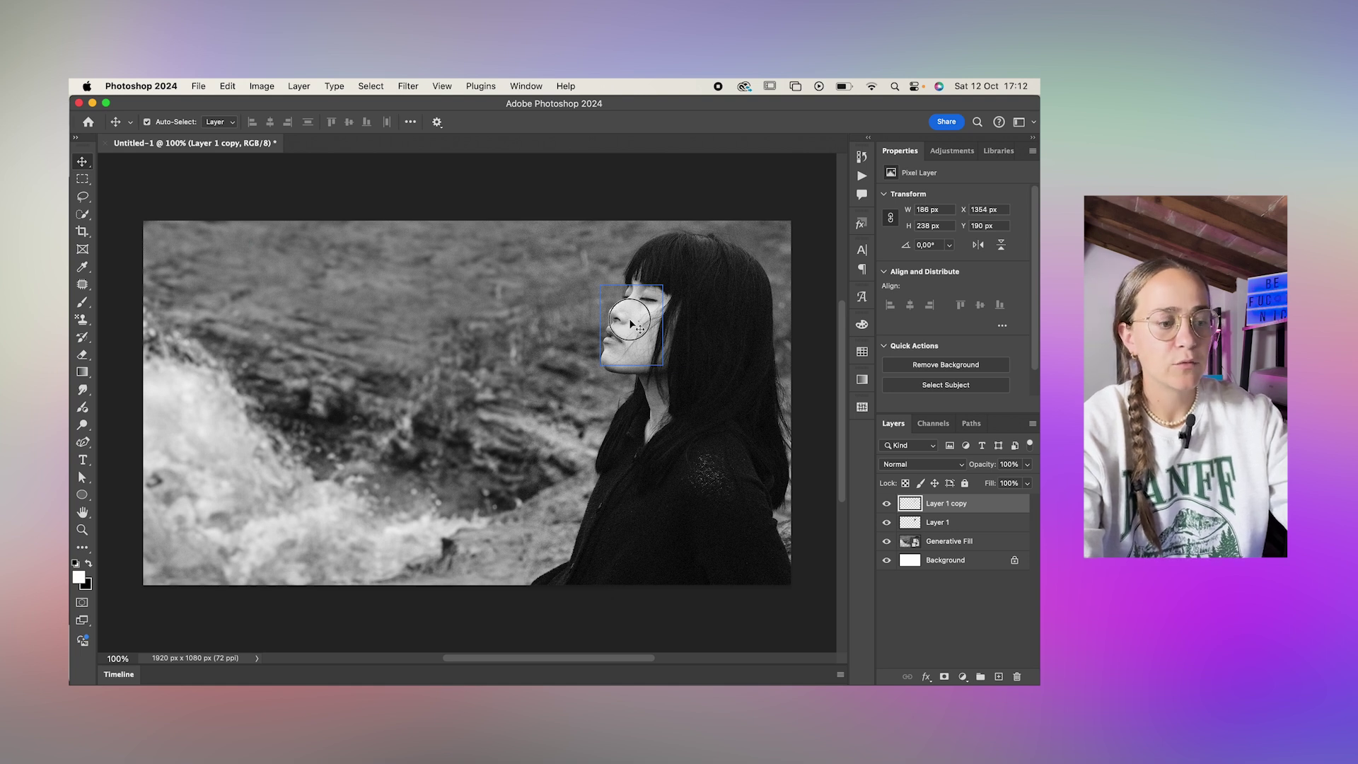
drag(629, 323, 320, 302)
click(651, 488)
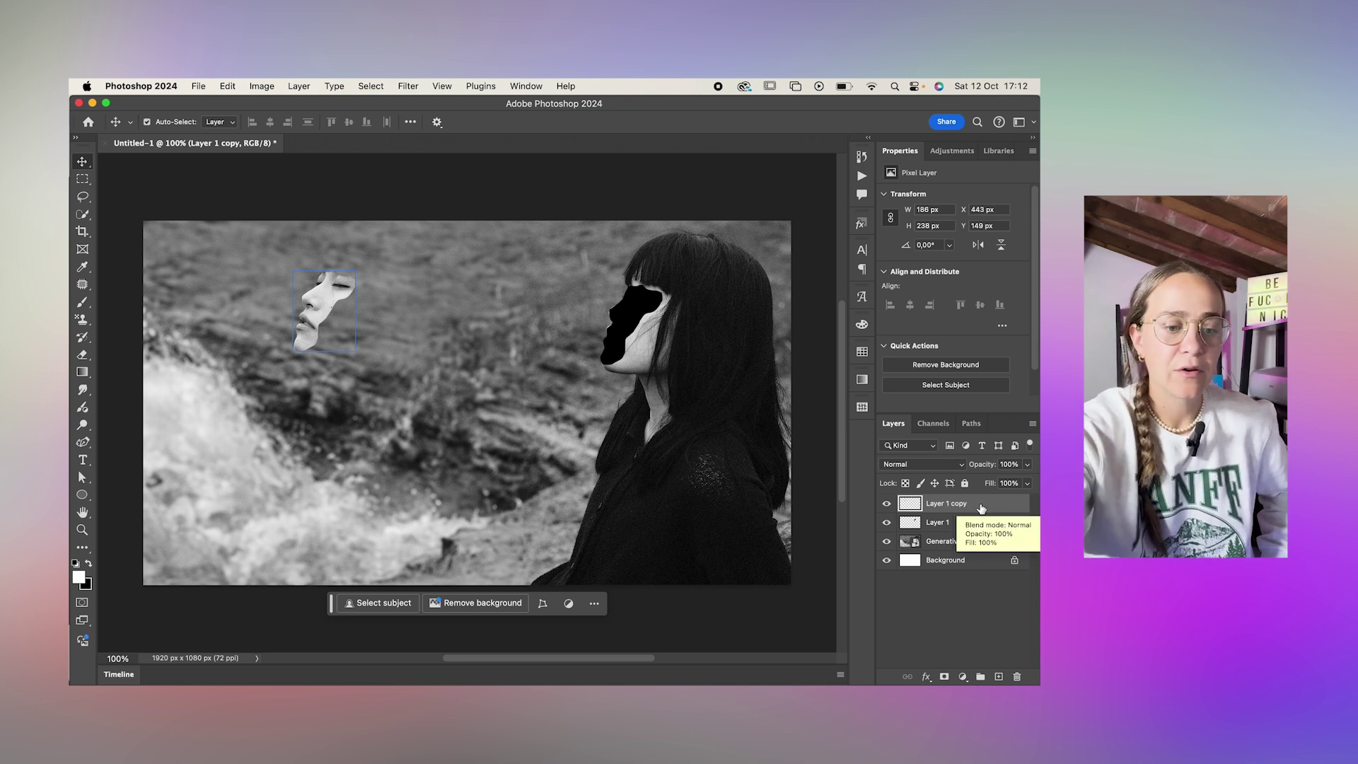
key(super+j)
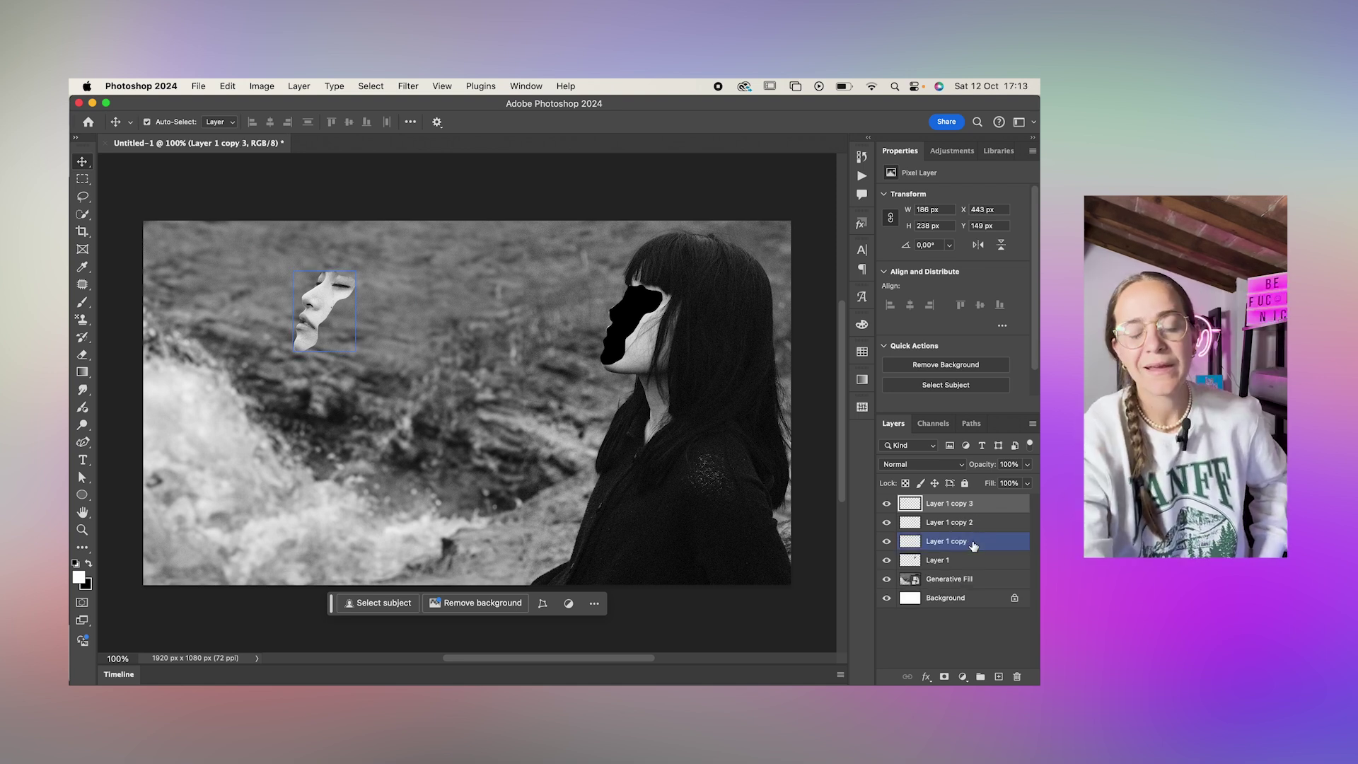
key(super+j)
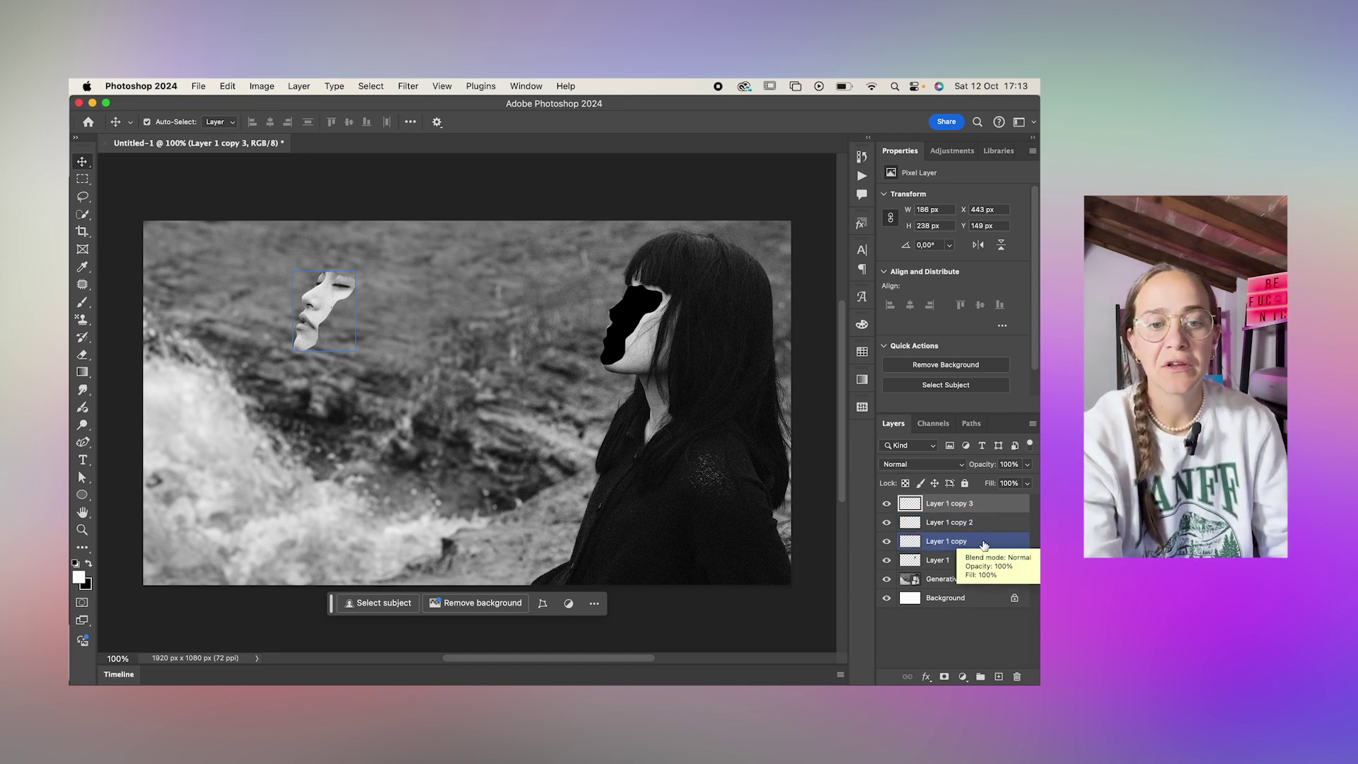
Restrict Layer 1 copy's blending channels to blue only
double_click(983, 542)
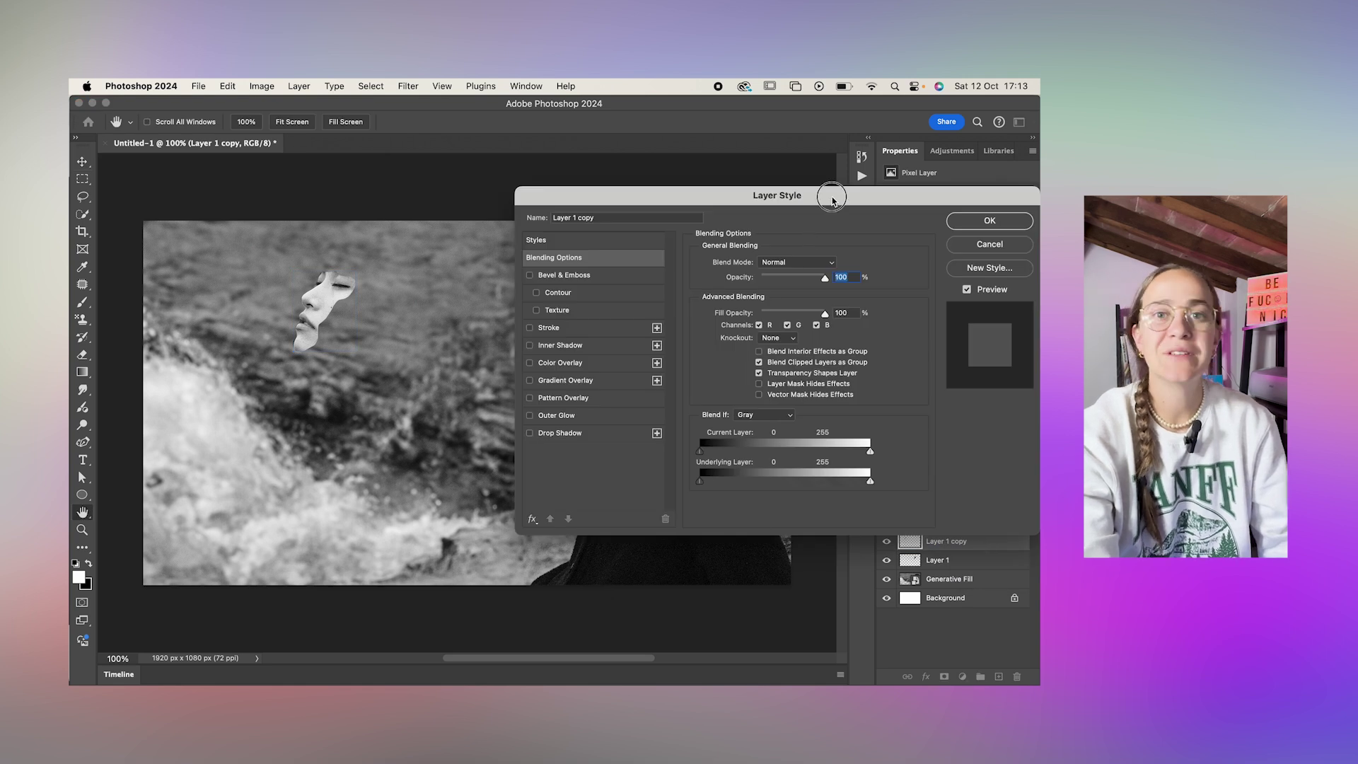
drag(831, 205, 741, 174)
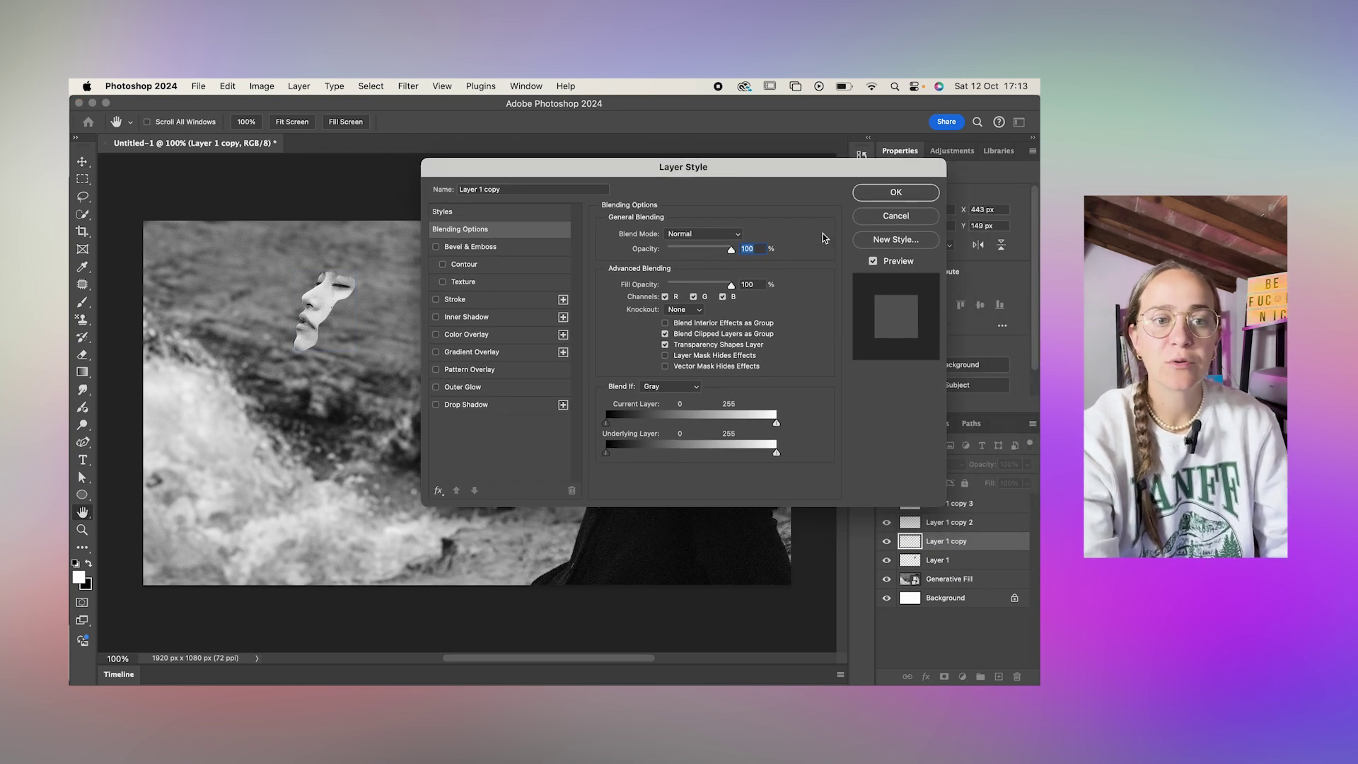
click(694, 297)
click(671, 298)
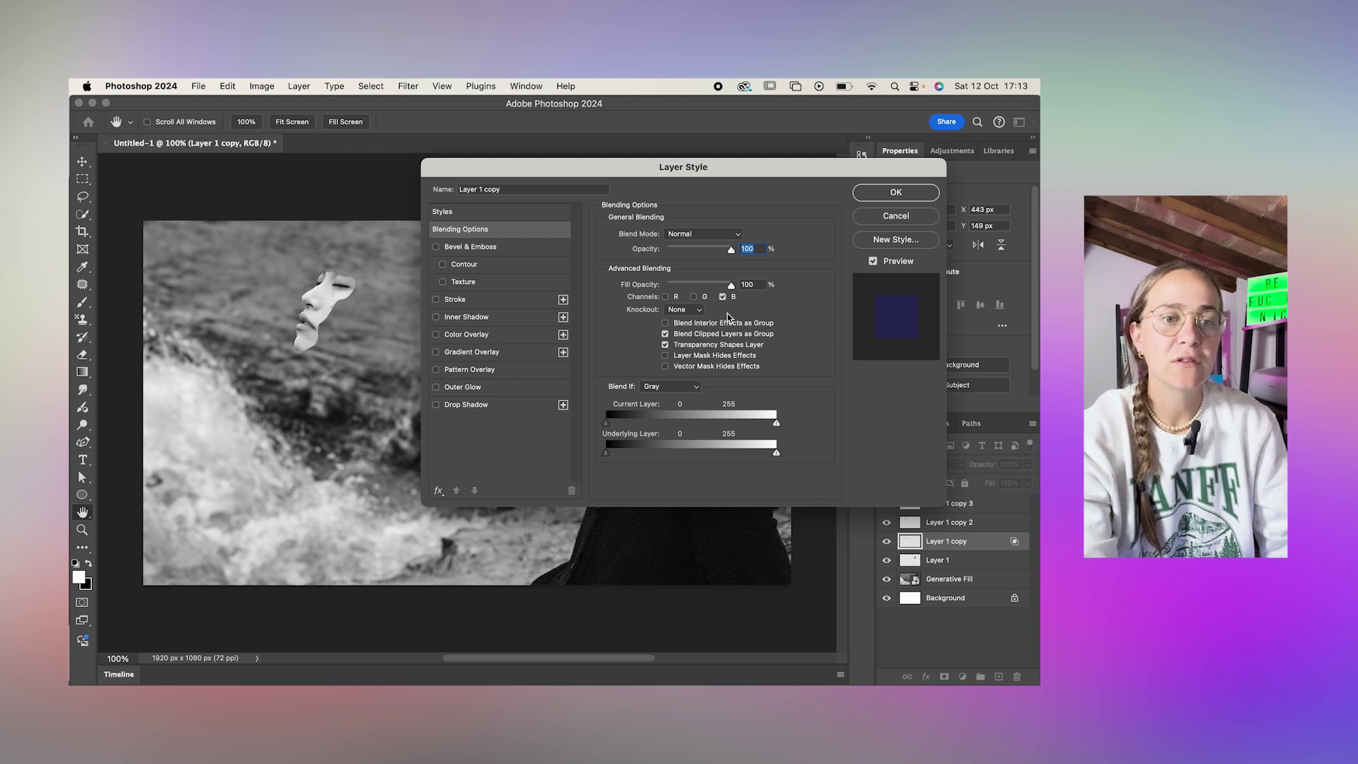
click(875, 200)
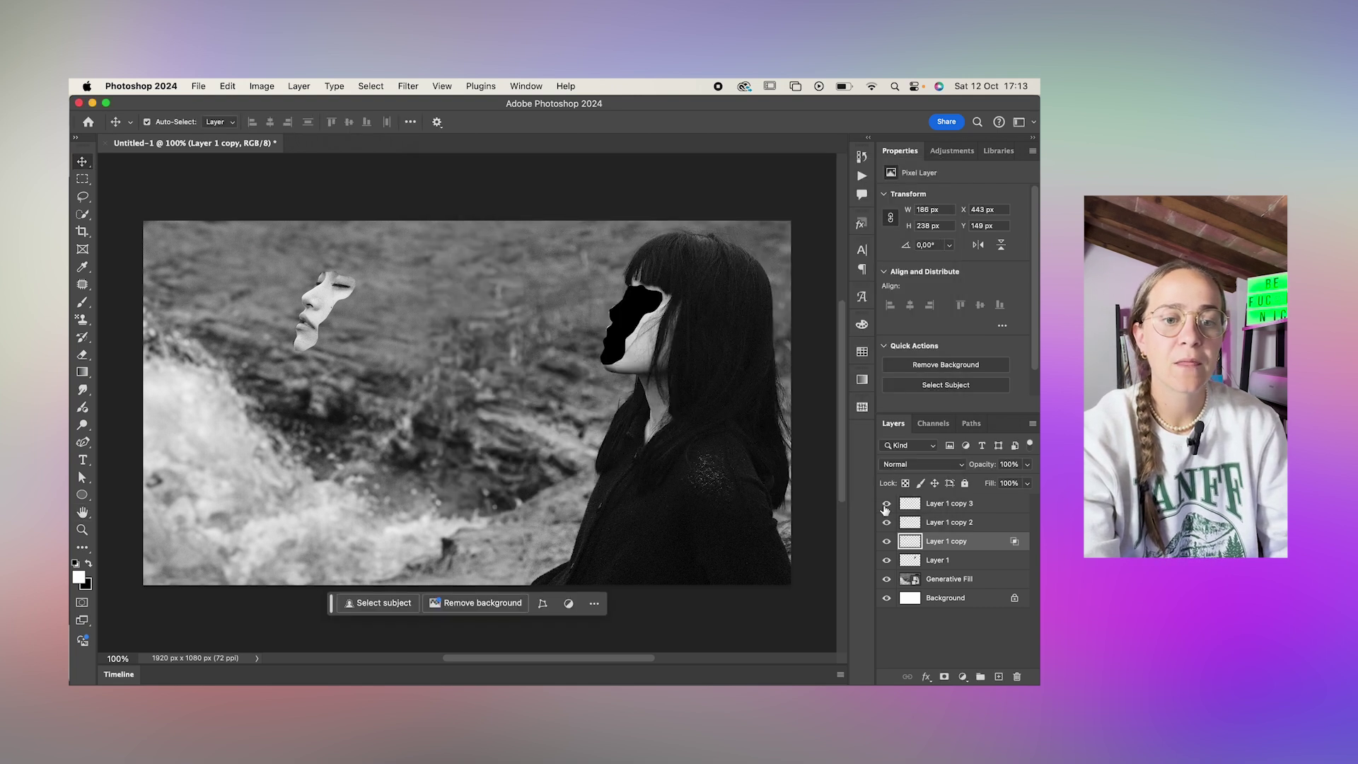
Restrict Layer 1 copy 2's blending channels to green and blue for cyan
drag(887, 504, 885, 524)
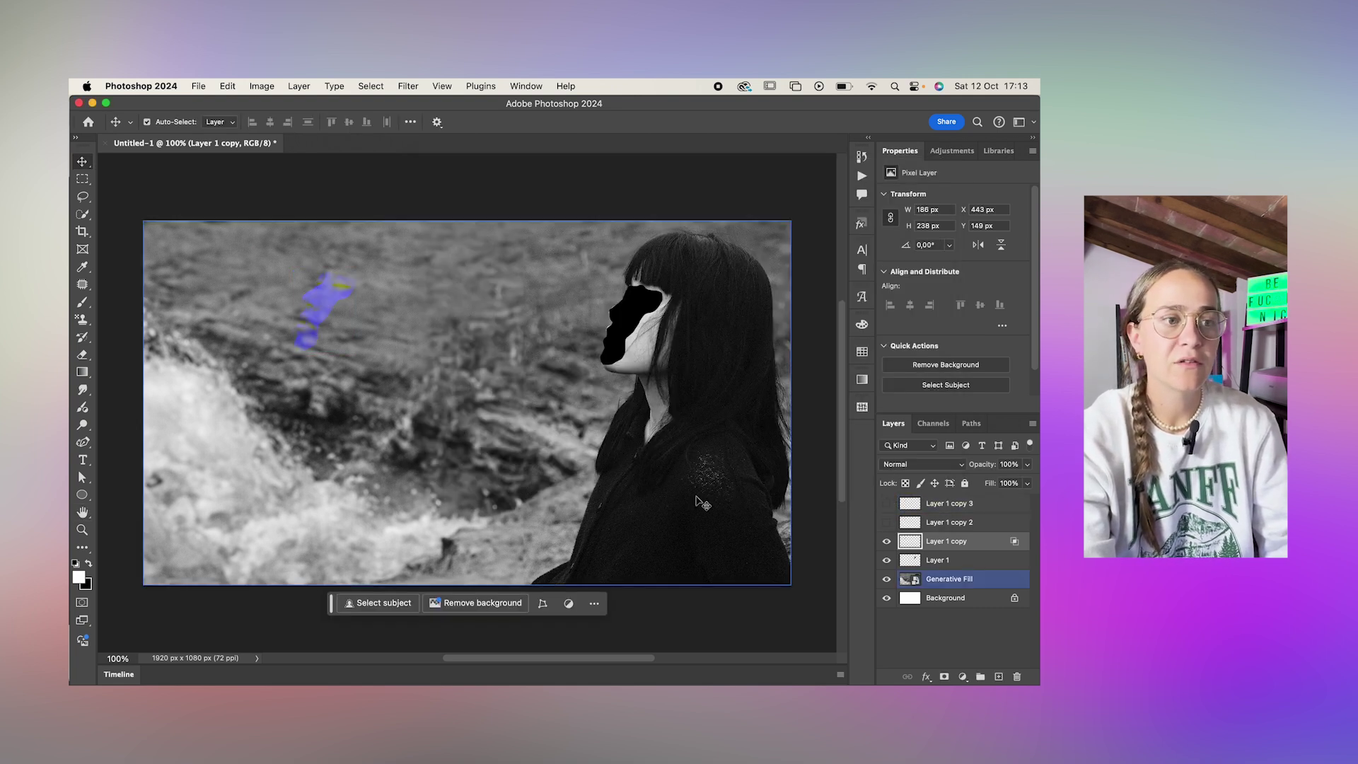
click(886, 522)
double_click(989, 523)
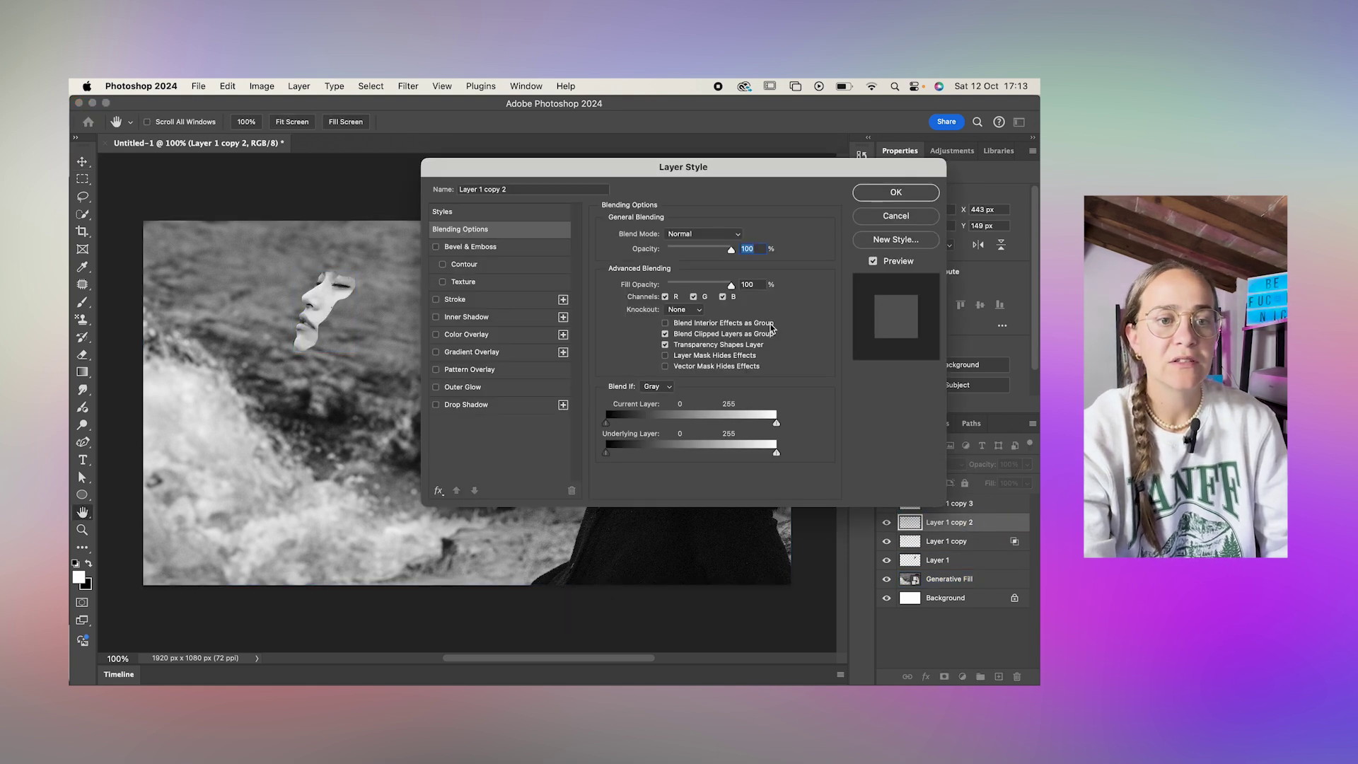
click(665, 298)
click(896, 193)
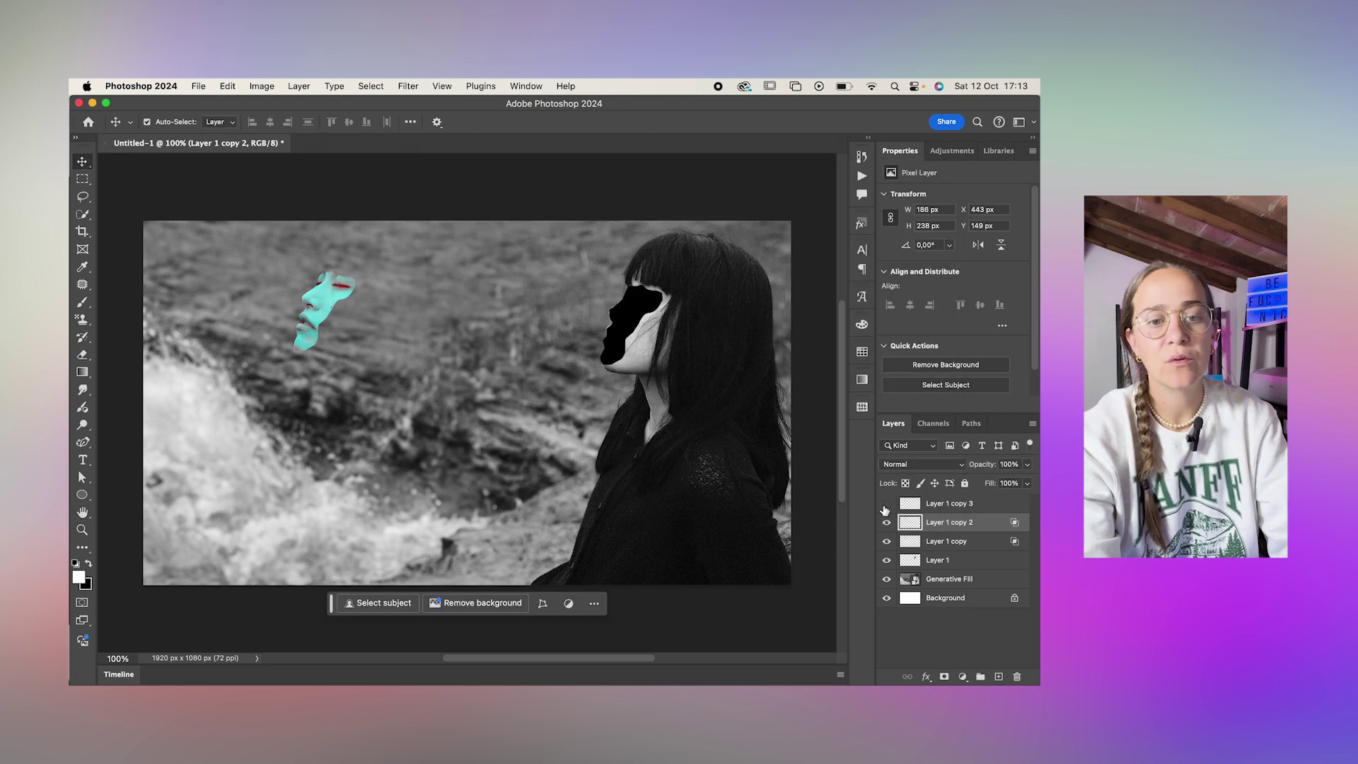
Restrict Layer 1 copy 3's blending channels to red only
click(886, 505)
double_click(994, 511)
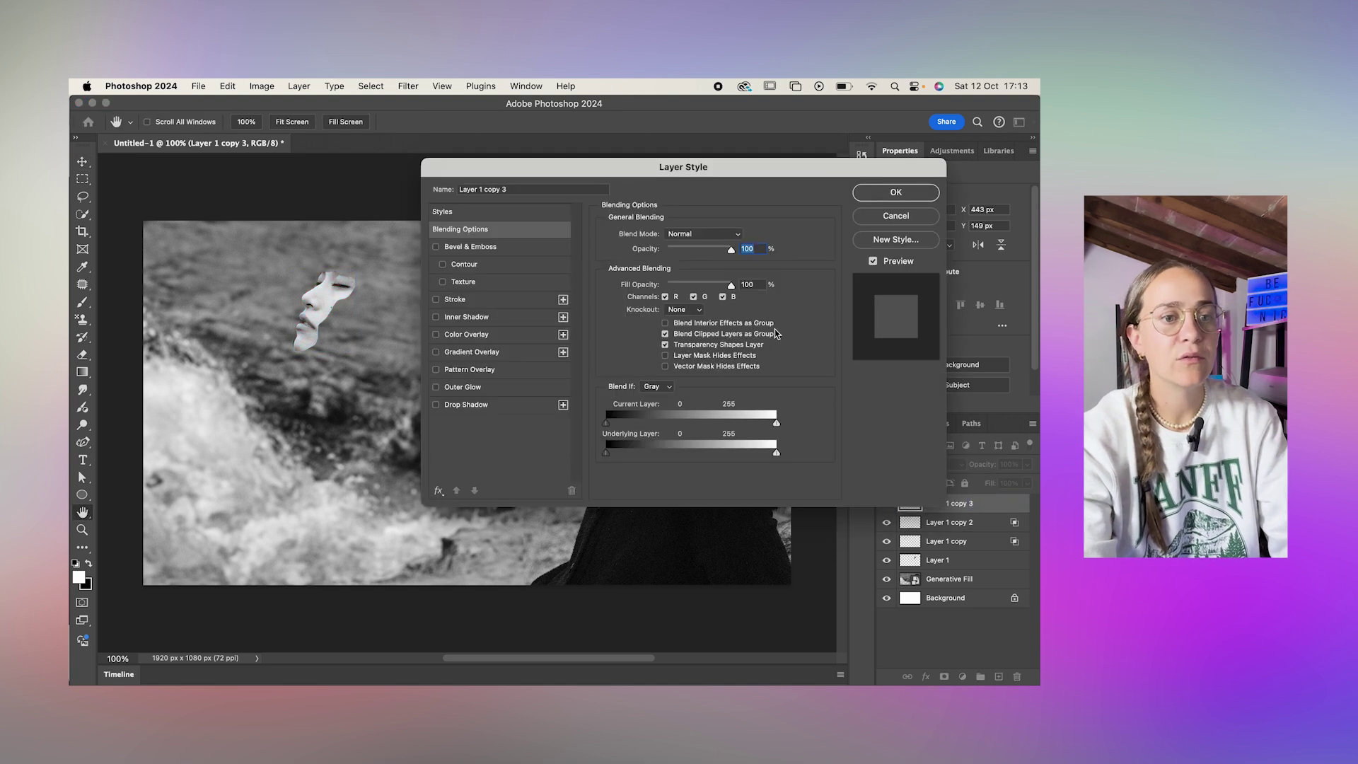
click(694, 298)
click(723, 298)
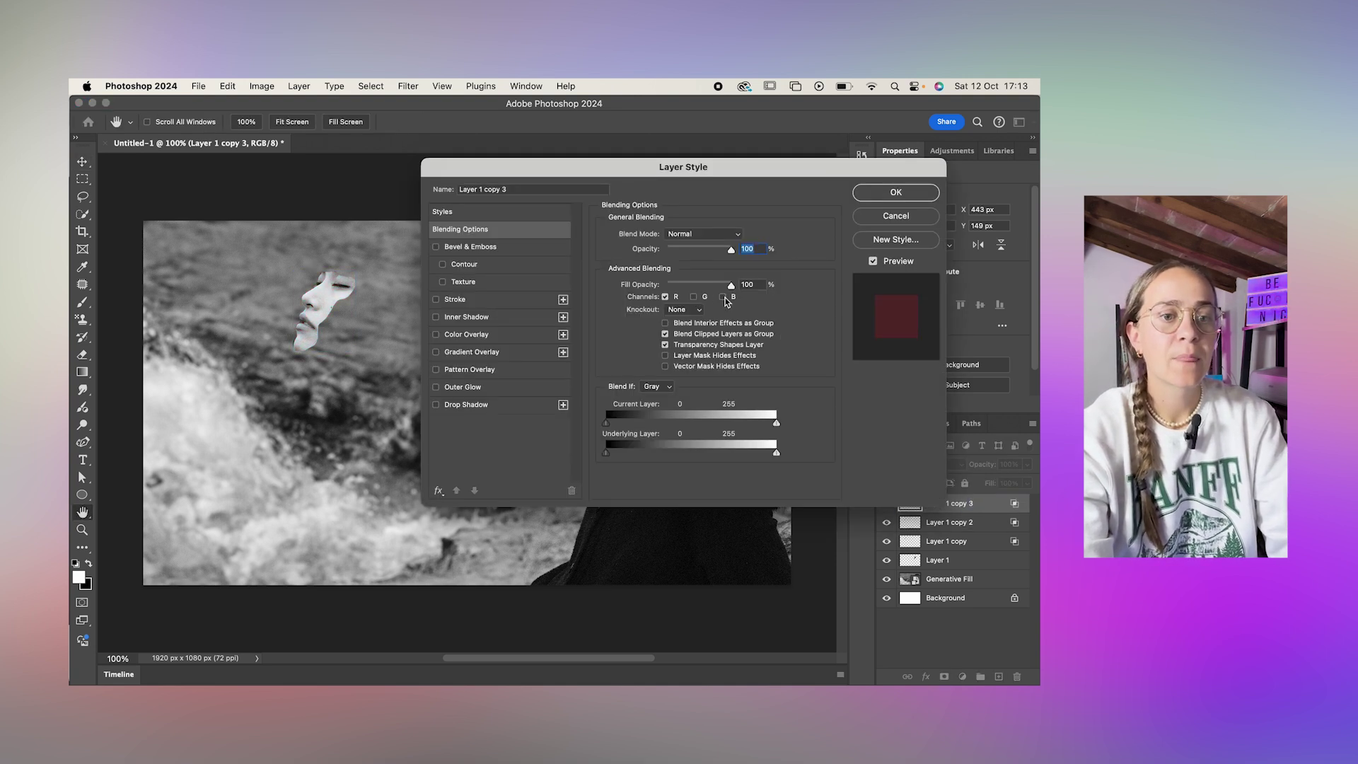
click(856, 197)
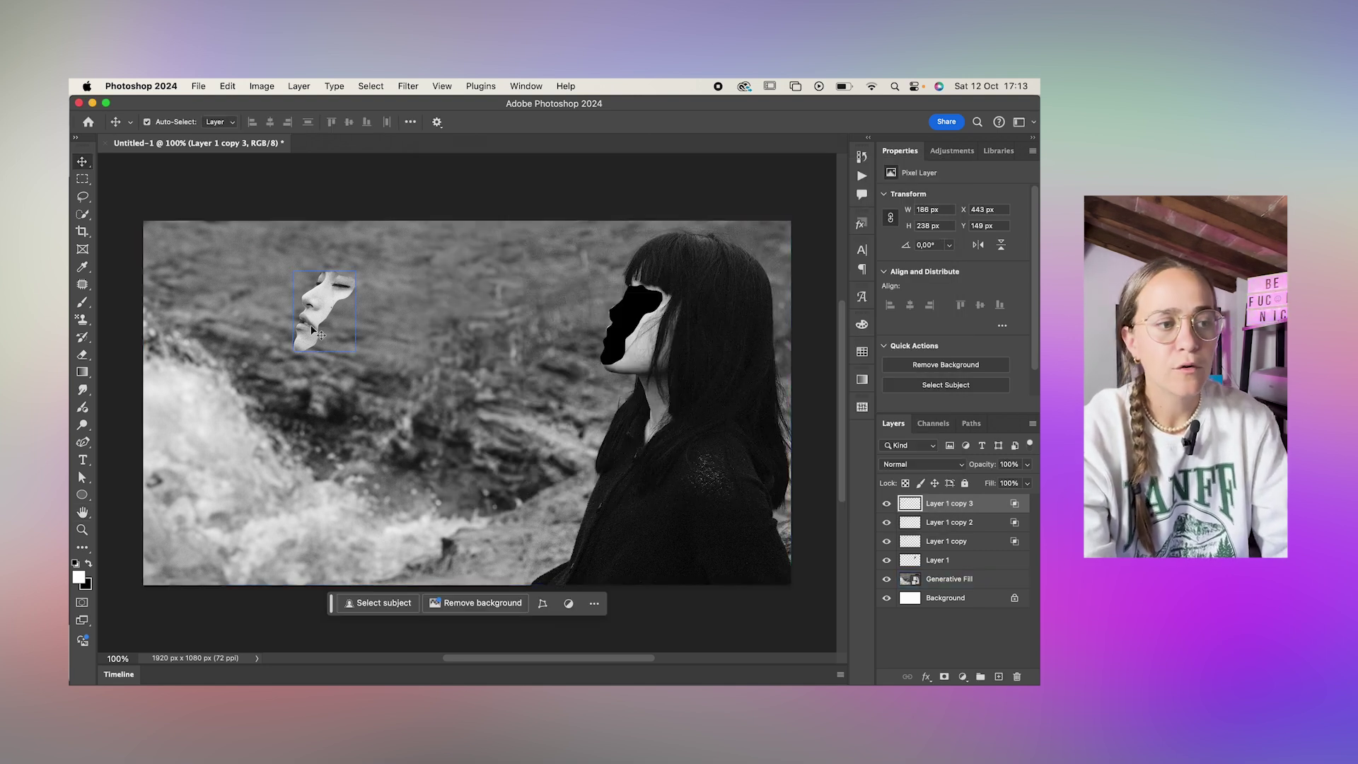
Smudge the face copies on Layer 1 copy 3 and copy 2 rightward from chin and cheek at 80% strength
click(82, 391)
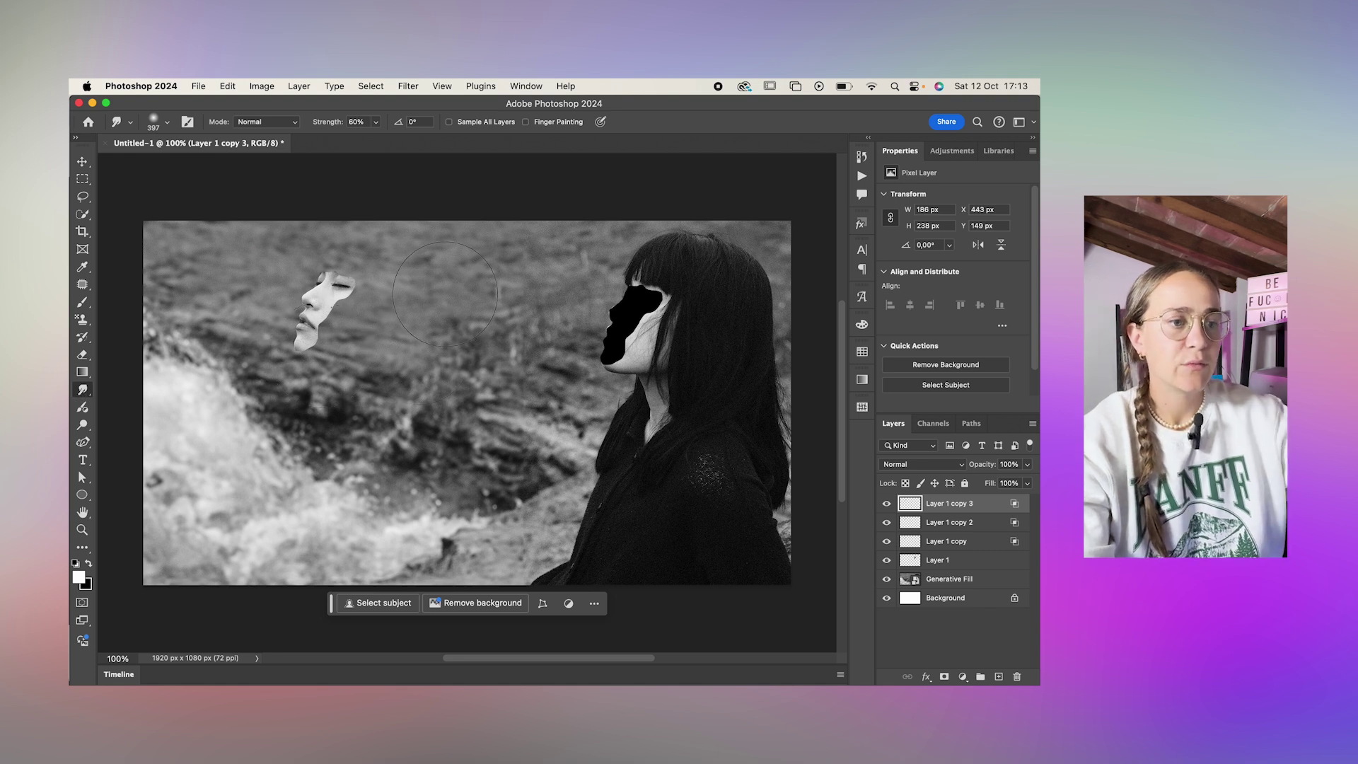
mouse_move(445, 293)
mouse_down()
mouse_move(349, 303)
mouse_move(337, 277)
mouse_move(384, 291)
mouse_move(353, 305)
mouse_move(381, 311)
mouse_move(340, 312)
mouse_move(377, 312)
mouse_move(334, 319)
mouse_move(356, 321)
mouse_move(318, 353)
mouse_up()
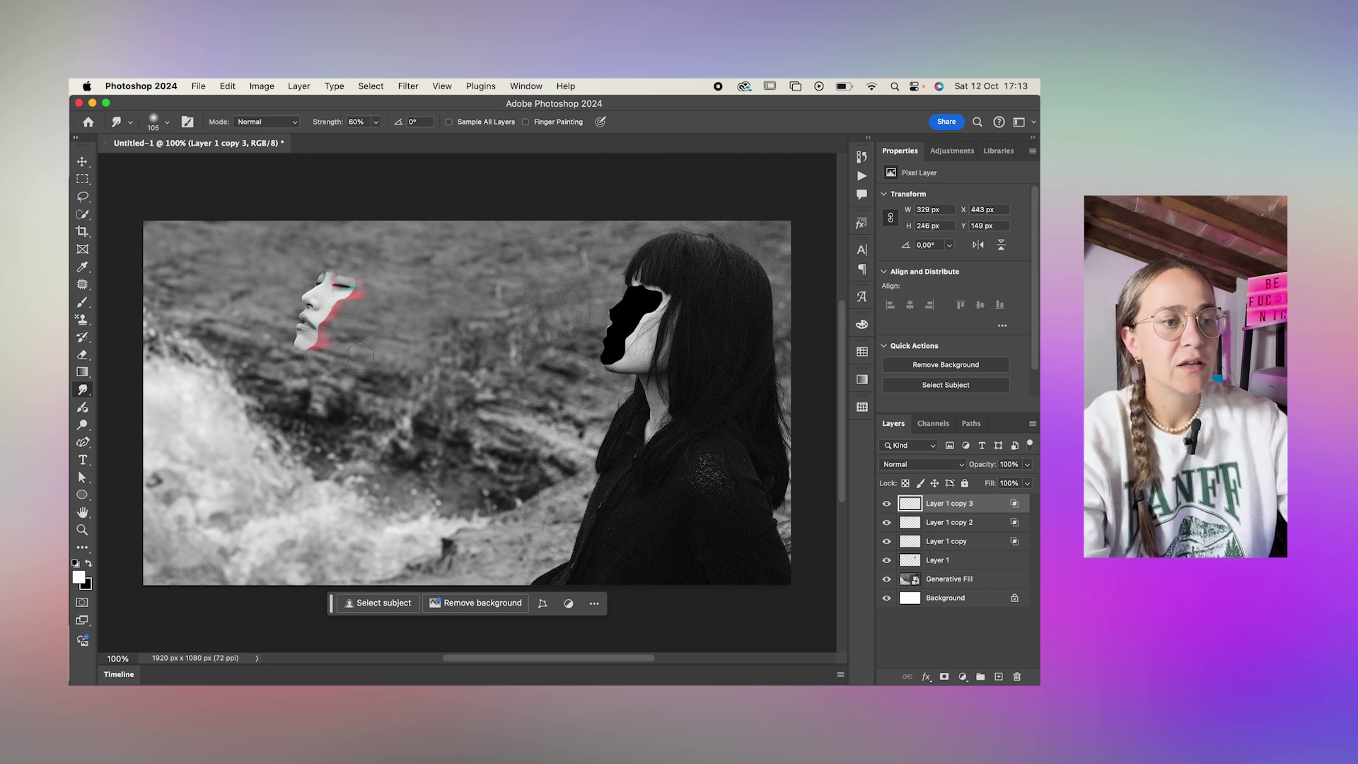
click(983, 529)
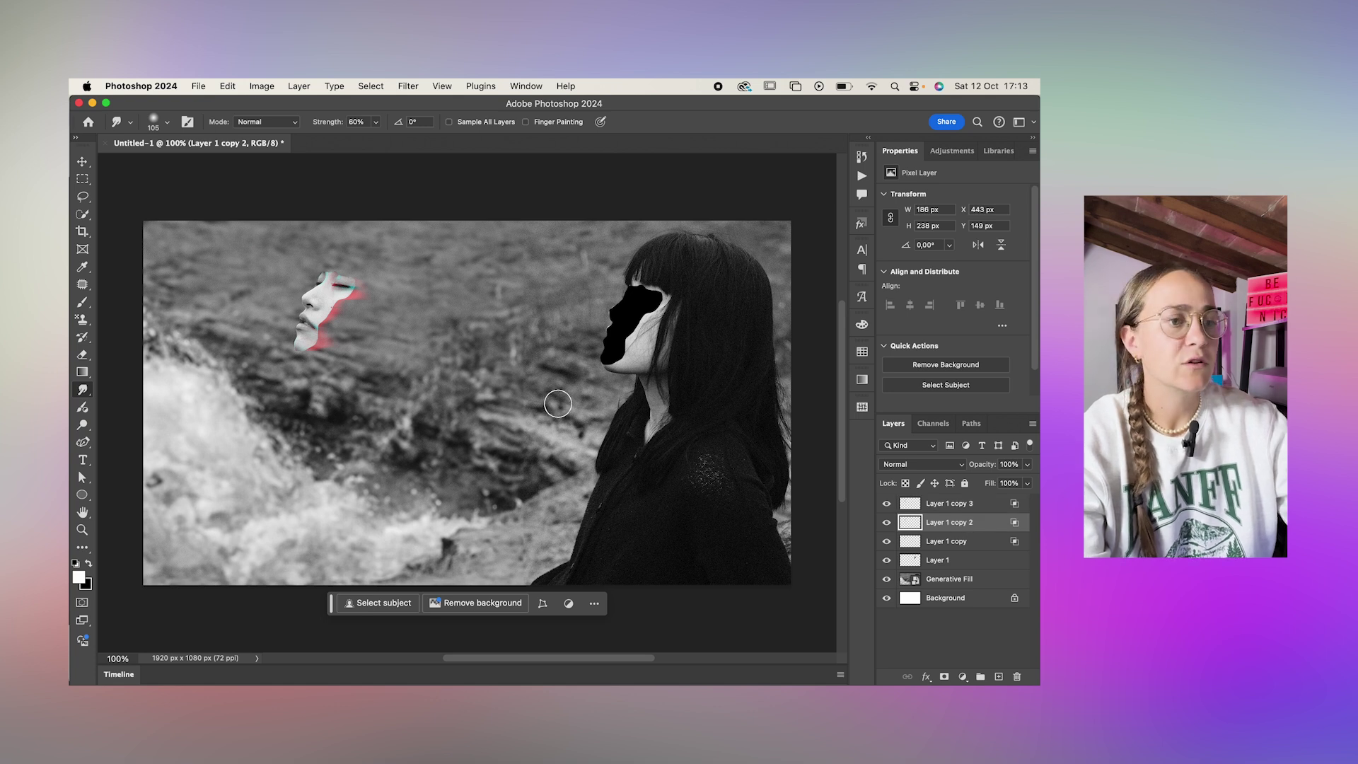
mouse_move(309, 351)
mouse_down()
mouse_move(317, 366)
mouse_move(368, 357)
mouse_move(322, 360)
mouse_move(360, 345)
mouse_move(322, 347)
mouse_move(351, 315)
mouse_move(338, 301)
mouse_move(372, 310)
mouse_move(343, 276)
mouse_move(501, 314)
mouse_up()
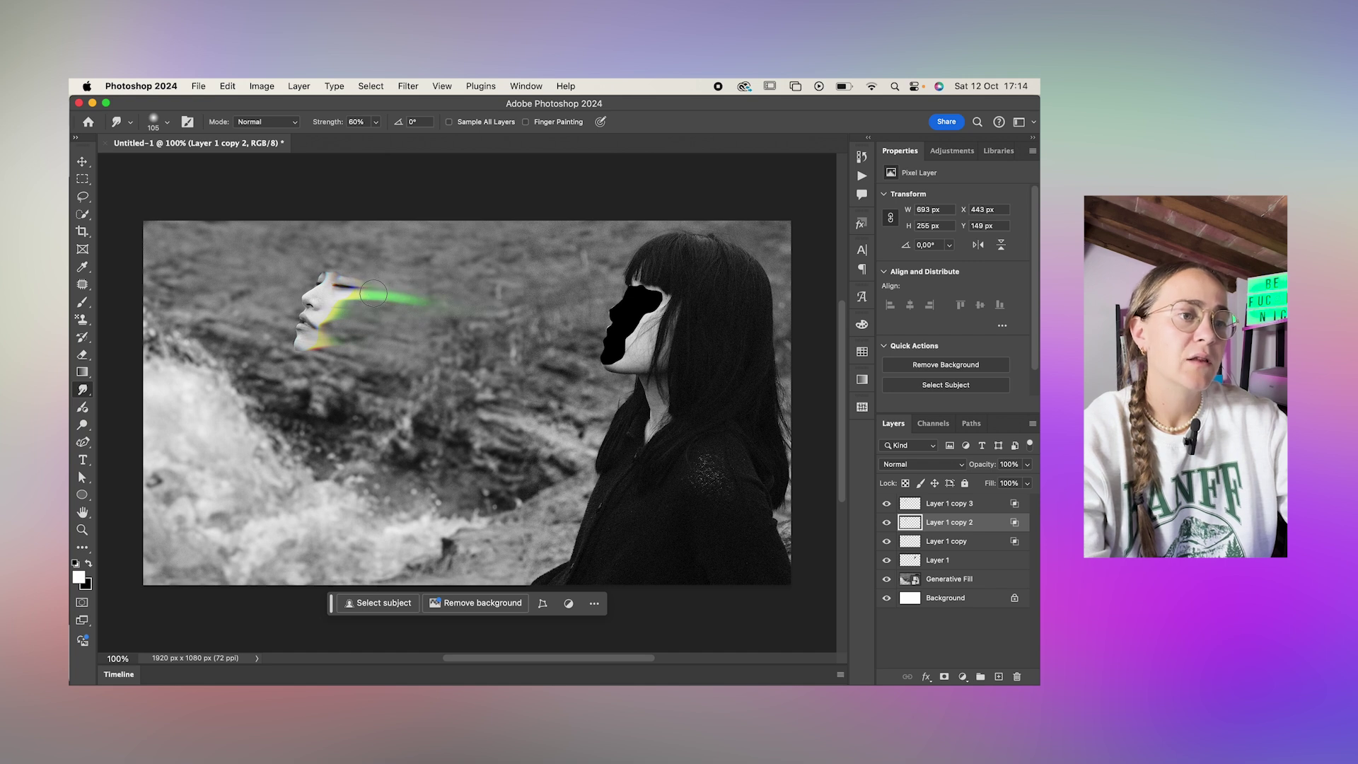
mouse_move(362, 293)
mouse_down()
mouse_move(409, 312)
mouse_move(330, 313)
mouse_move(410, 318)
mouse_move(331, 336)
mouse_move(457, 331)
mouse_move(430, 315)
mouse_move(548, 311)
mouse_up()
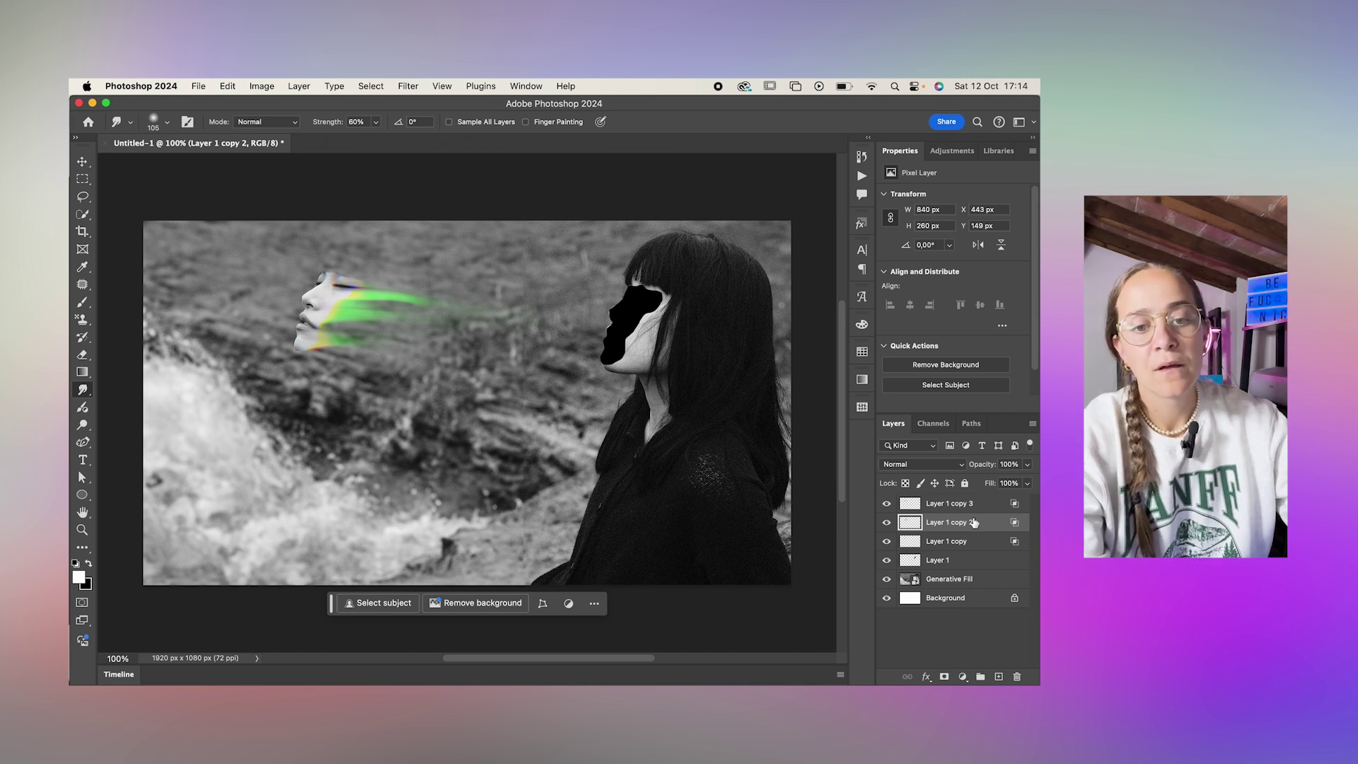
At 60% strength, smudge the blue, red and green streak layers rightward into the black face hole
click(977, 543)
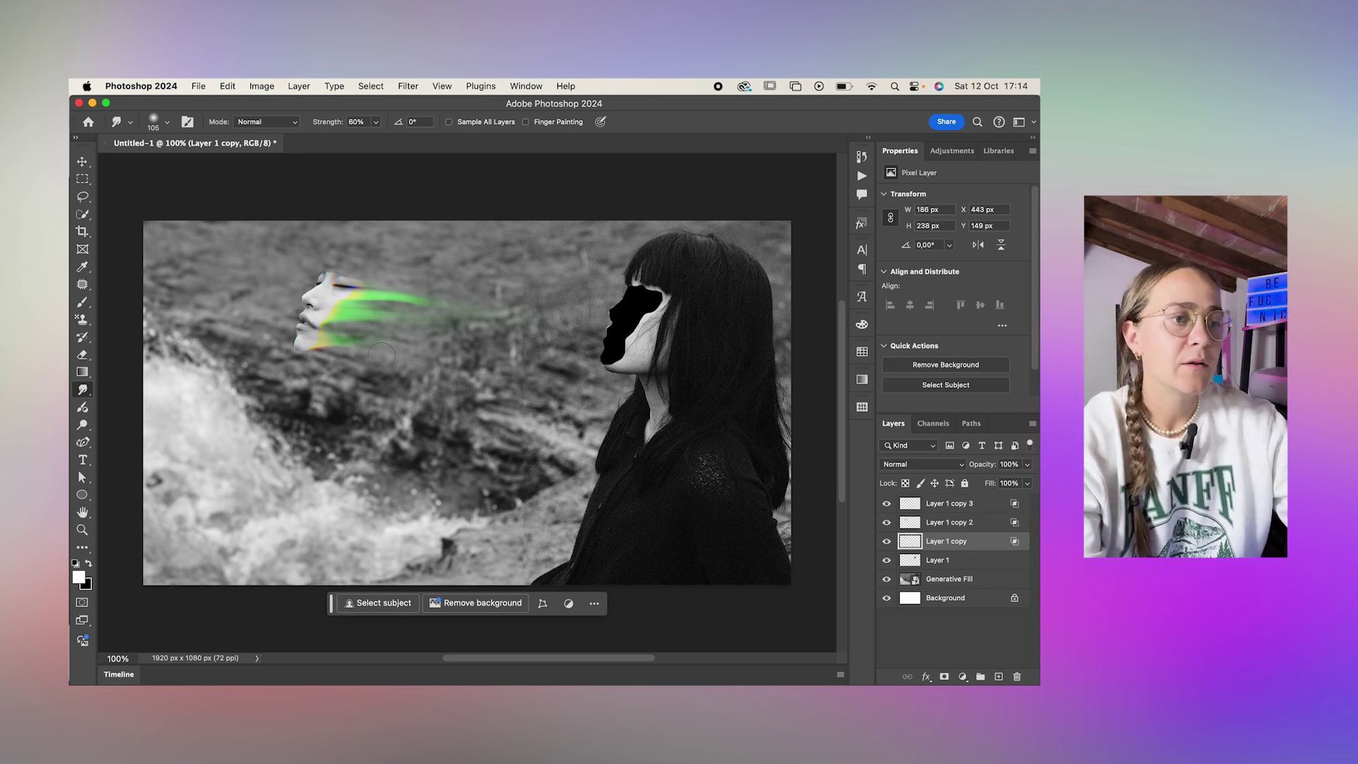
mouse_move(327, 344)
mouse_down()
mouse_move(370, 342)
mouse_move(327, 317)
mouse_move(396, 322)
mouse_move(330, 323)
mouse_move(384, 325)
mouse_move(347, 303)
mouse_move(415, 303)
mouse_move(356, 283)
mouse_move(429, 288)
mouse_move(338, 269)
mouse_move(460, 283)
mouse_move(363, 280)
mouse_move(469, 296)
mouse_move(376, 289)
mouse_move(525, 306)
mouse_move(355, 300)
mouse_move(504, 301)
mouse_move(356, 310)
mouse_move(489, 313)
mouse_up()
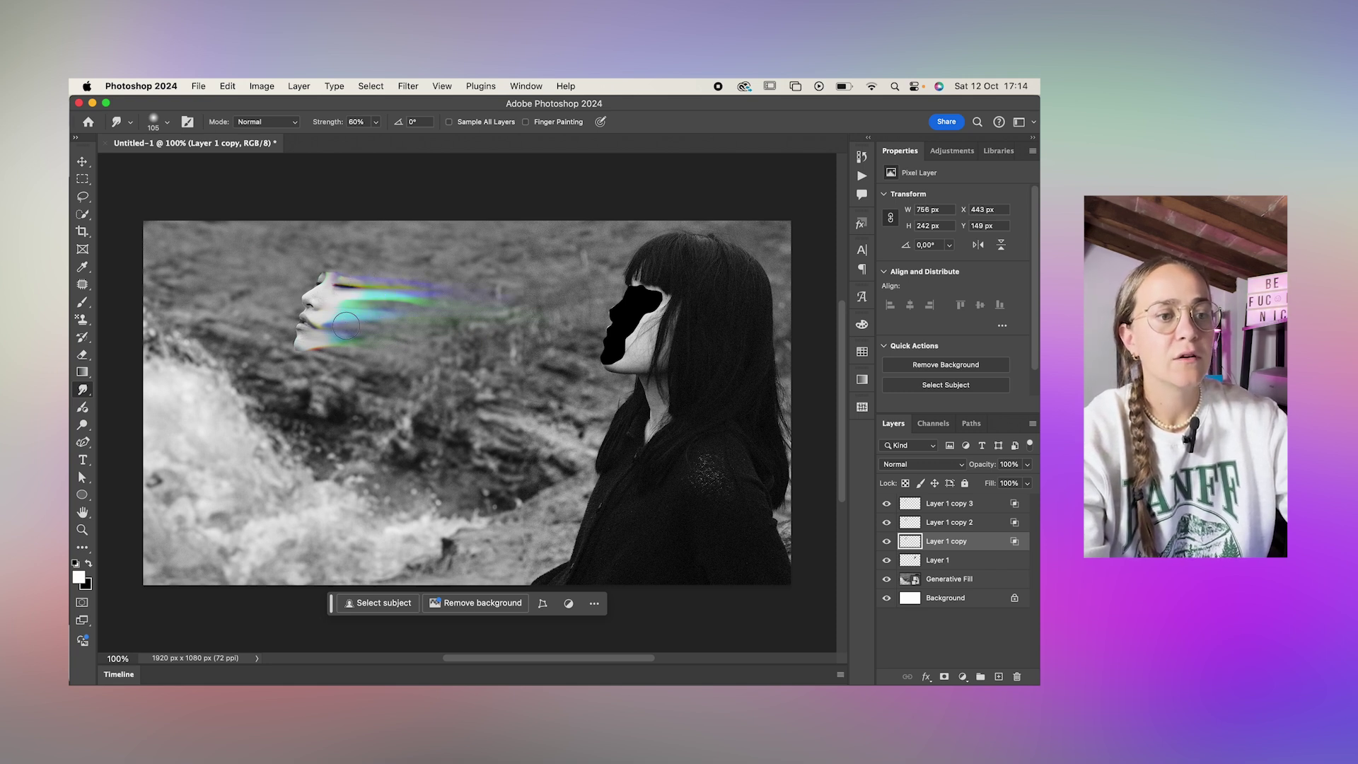
mouse_move(338, 324)
mouse_down()
mouse_move(500, 330)
mouse_move(350, 319)
mouse_move(603, 329)
mouse_up()
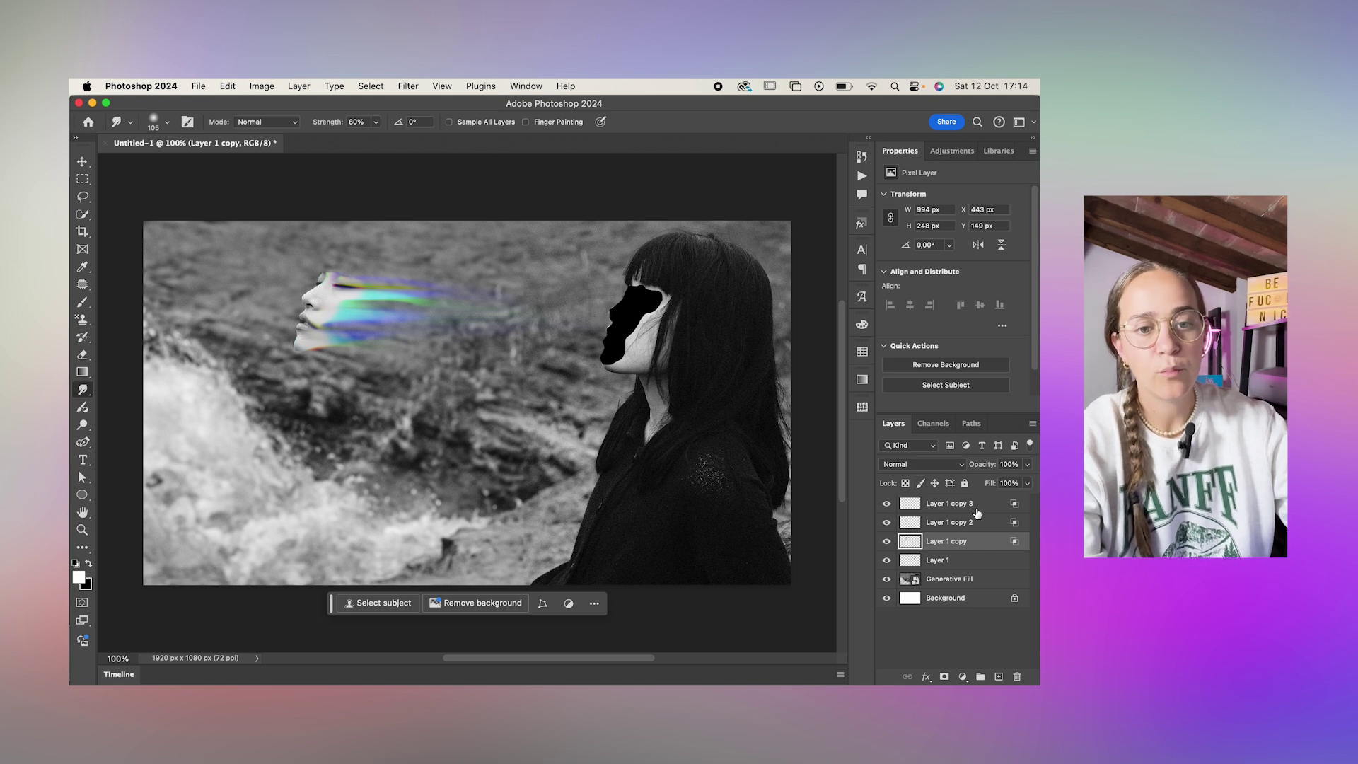
click(977, 511)
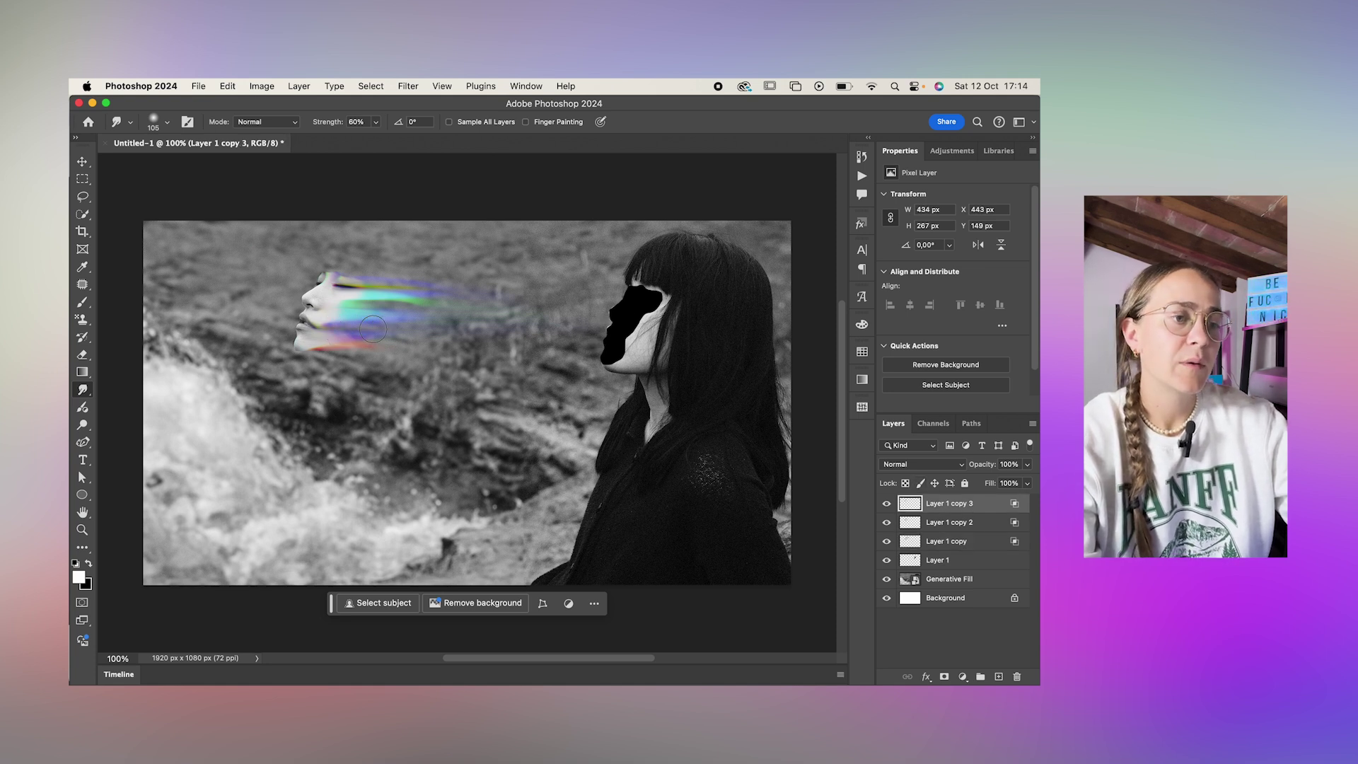
mouse_move(354, 326)
mouse_down()
mouse_move(382, 322)
mouse_move(345, 311)
mouse_move(400, 309)
mouse_move(365, 299)
mouse_move(377, 297)
mouse_move(424, 305)
mouse_move(344, 276)
mouse_move(447, 300)
mouse_move(385, 295)
mouse_move(515, 301)
mouse_move(471, 298)
mouse_move(471, 343)
mouse_move(497, 351)
mouse_move(411, 333)
mouse_move(410, 319)
mouse_move(510, 324)
mouse_up()
mouse_move(396, 315)
mouse_down()
mouse_move(594, 329)
mouse_move(630, 318)
mouse_up()
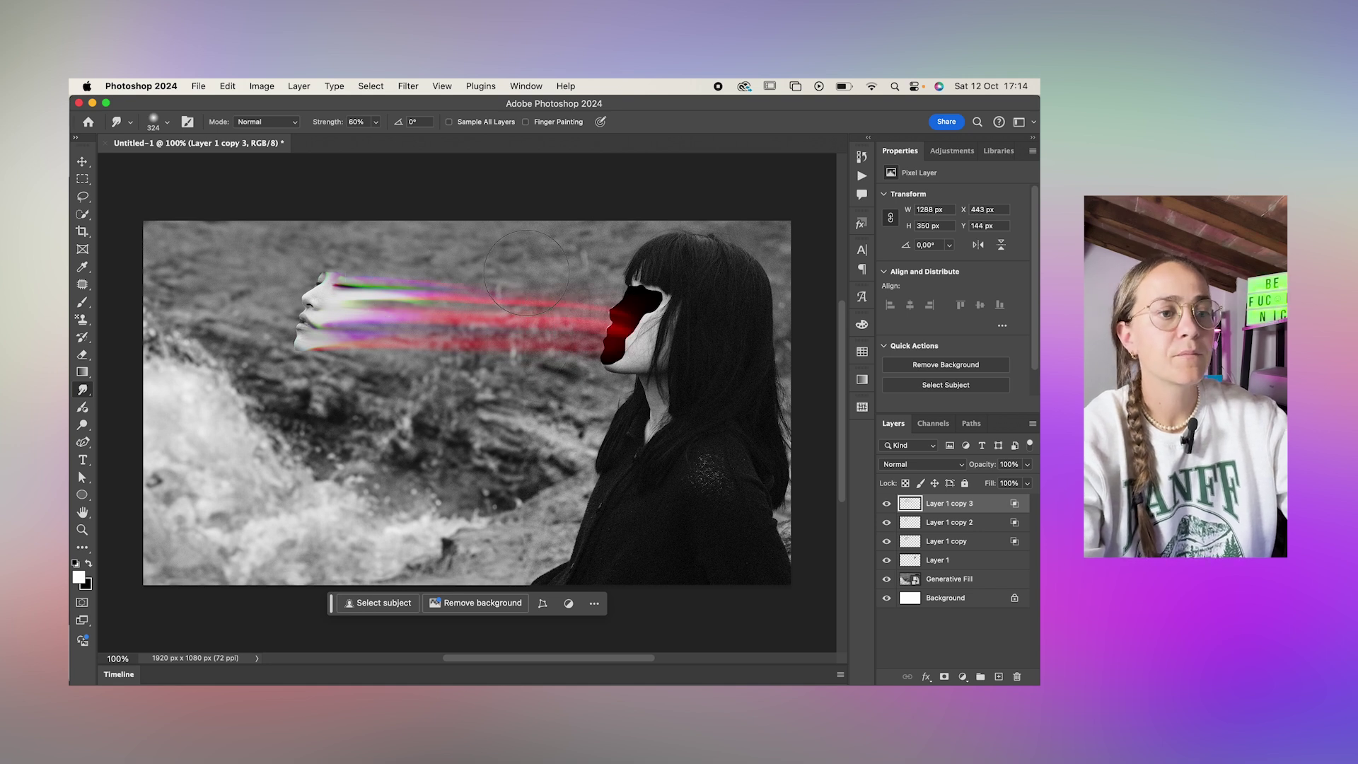
key(alt+bracketleft)
mouse_move(350, 308)
mouse_down()
mouse_move(495, 312)
mouse_move(553, 365)
mouse_move(622, 318)
mouse_move(641, 329)
mouse_move(630, 322)
mouse_up()
key(alt+bracketleft)
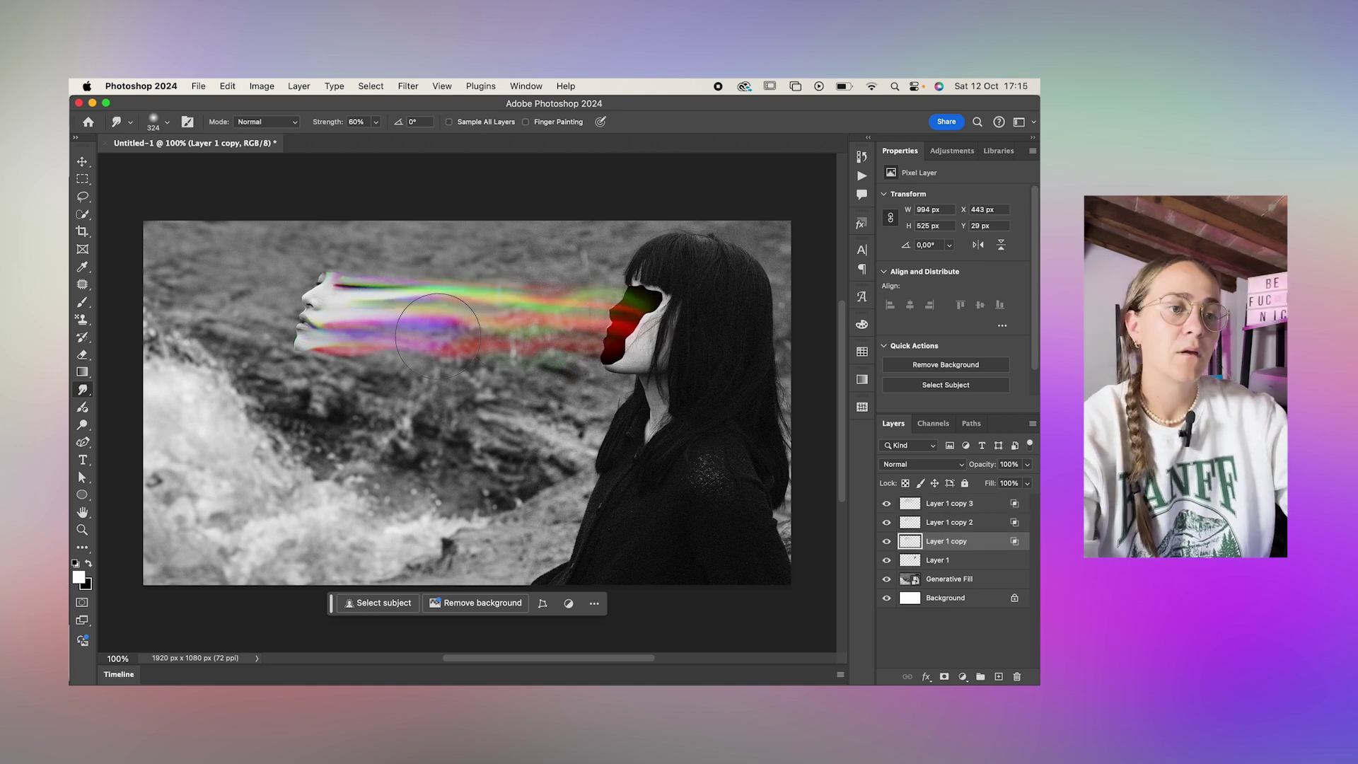
mouse_move(454, 334)
mouse_down()
mouse_move(545, 384)
mouse_move(614, 334)
mouse_move(503, 350)
mouse_move(605, 321)
mouse_move(620, 330)
mouse_move(377, 259)
mouse_move(365, 269)
mouse_move(381, 286)
mouse_move(451, 256)
mouse_move(472, 287)
mouse_move(533, 289)
mouse_move(558, 257)
mouse_move(472, 294)
mouse_move(516, 292)
mouse_move(546, 232)
mouse_move(593, 269)
mouse_up()
Zoom in, select Layer 1, and set a small black Brush for the cut-out edge
scroll(593, 269, up, 5)
scroll(566, 283, right, 3)
key(v)
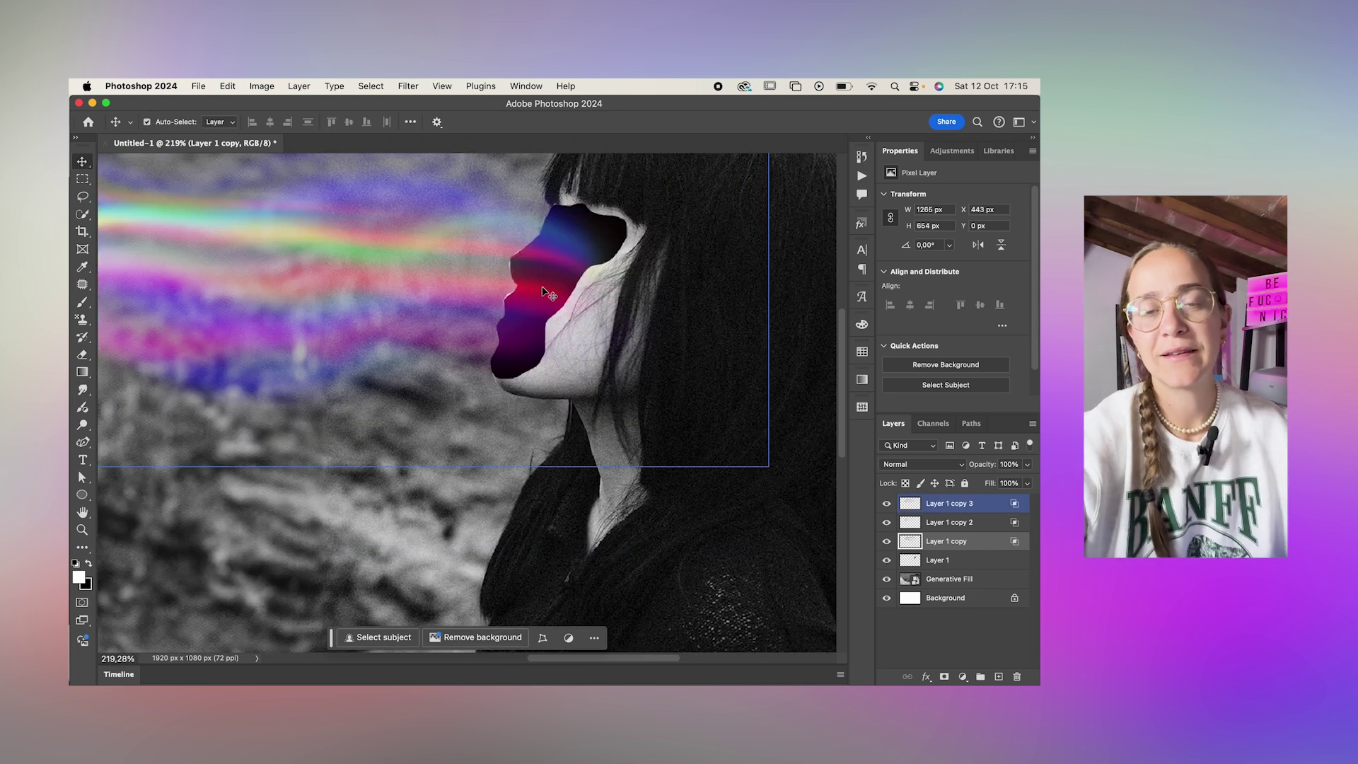
scroll(497, 286, up, 3)
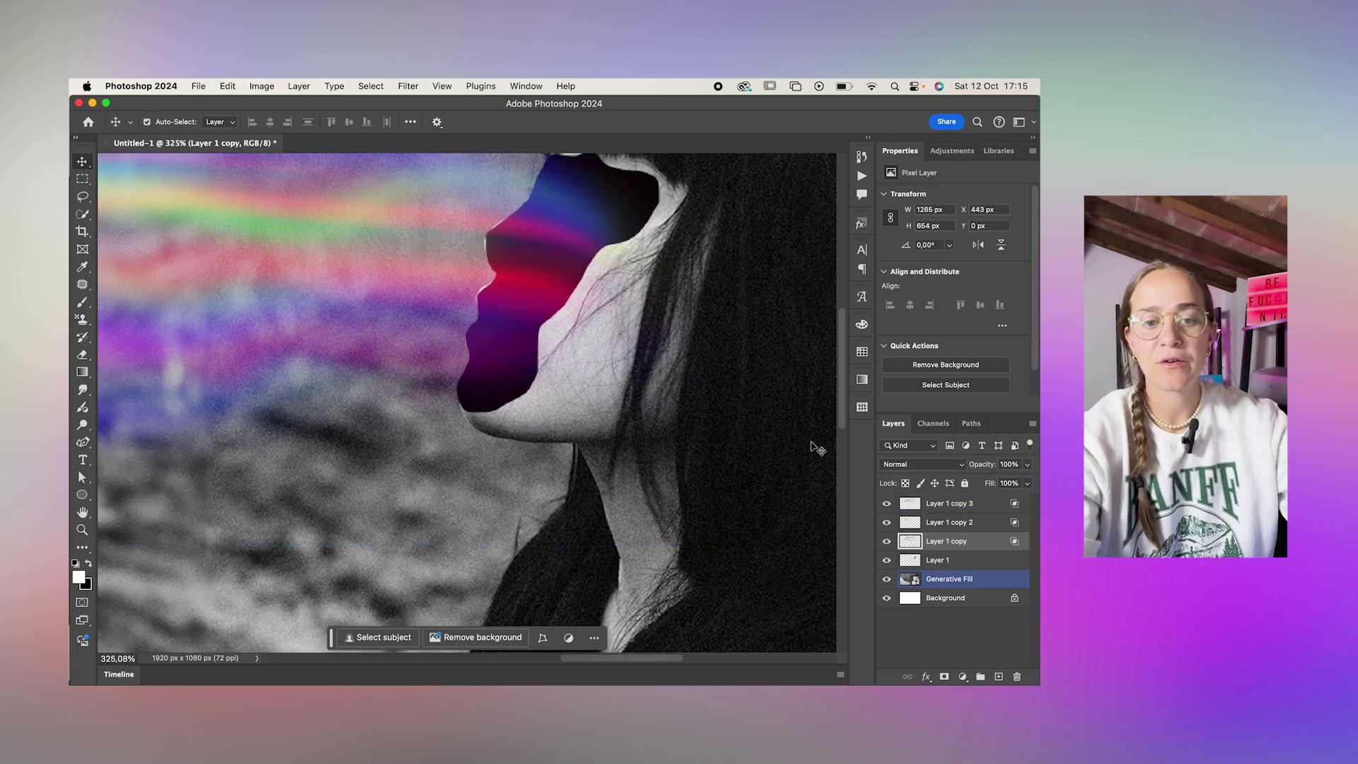
click(577, 476)
key(b)
key(x)
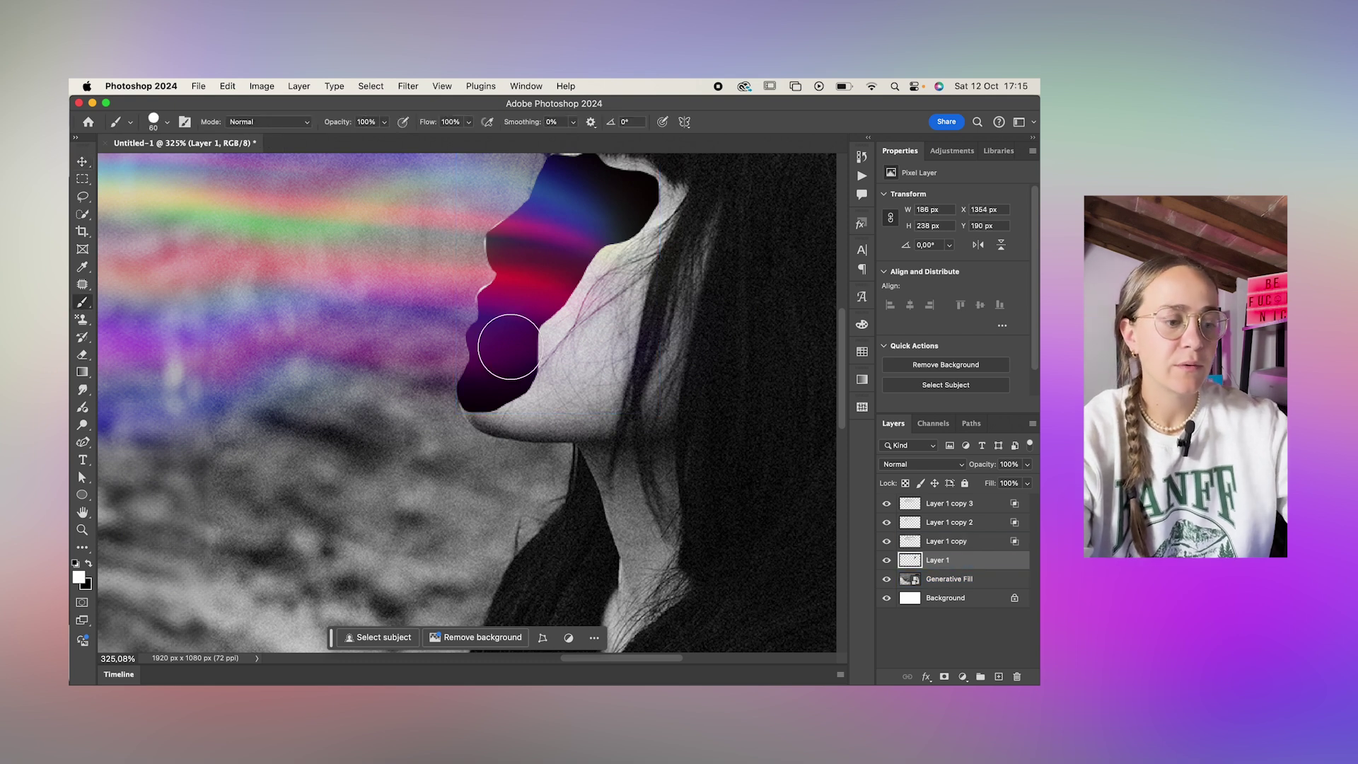
drag(522, 295, 498, 276)
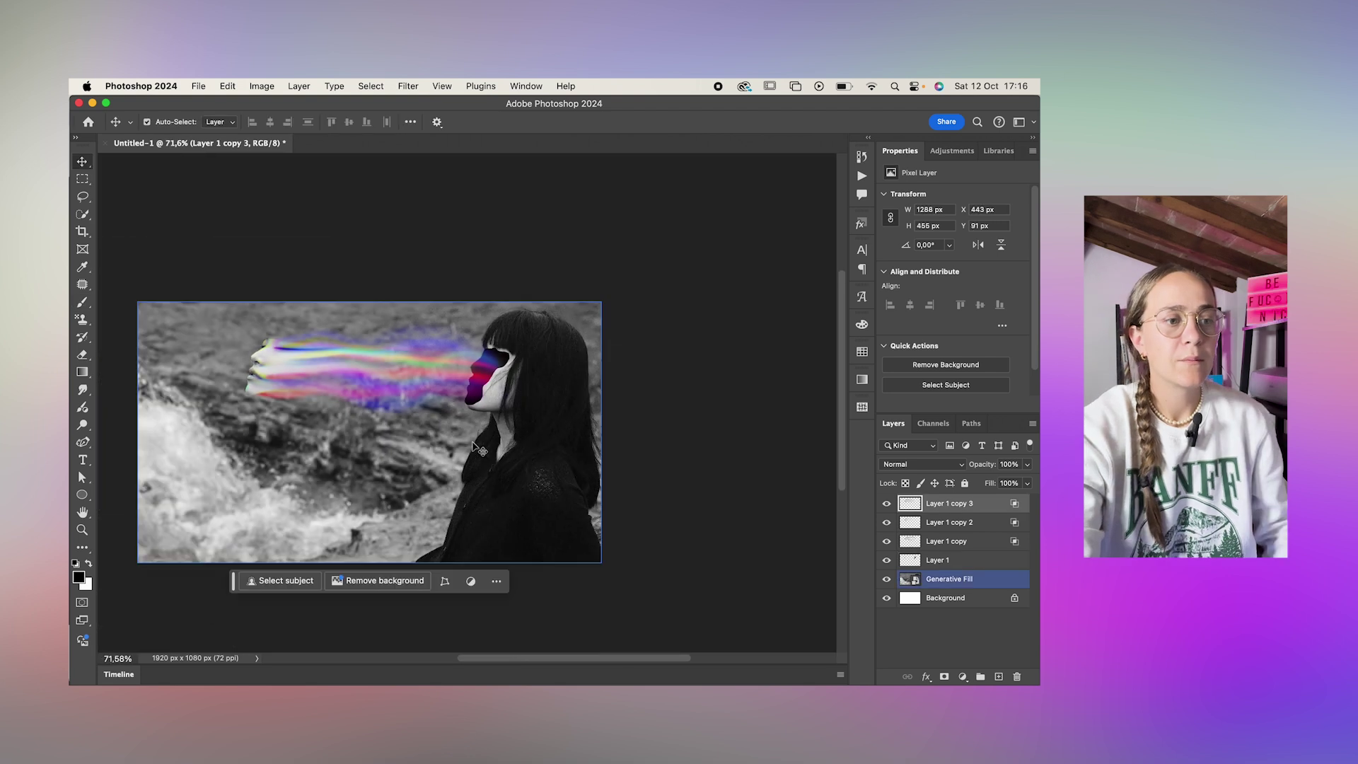
scroll(478, 448, up, 3)
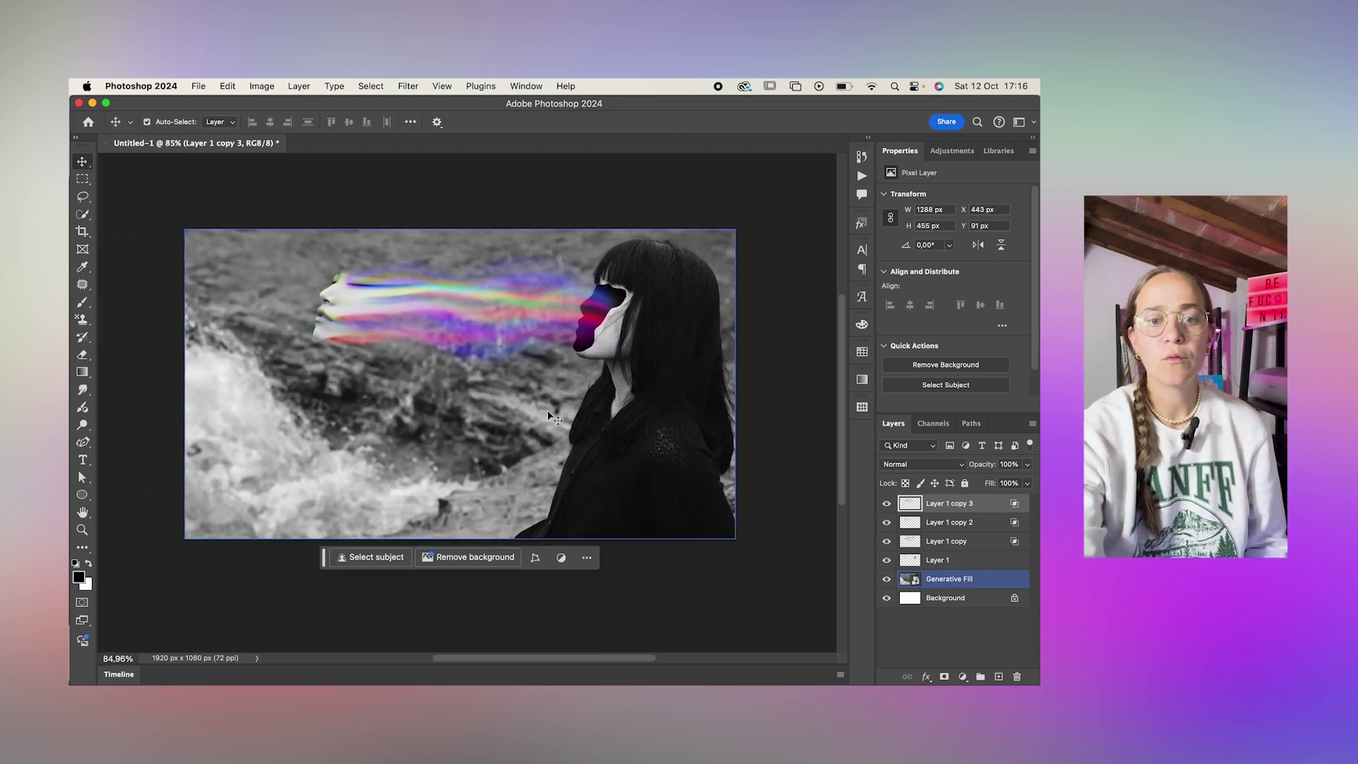
Add a Hue/Saturation adjustment layer with Saturation at +62
click(949, 151)
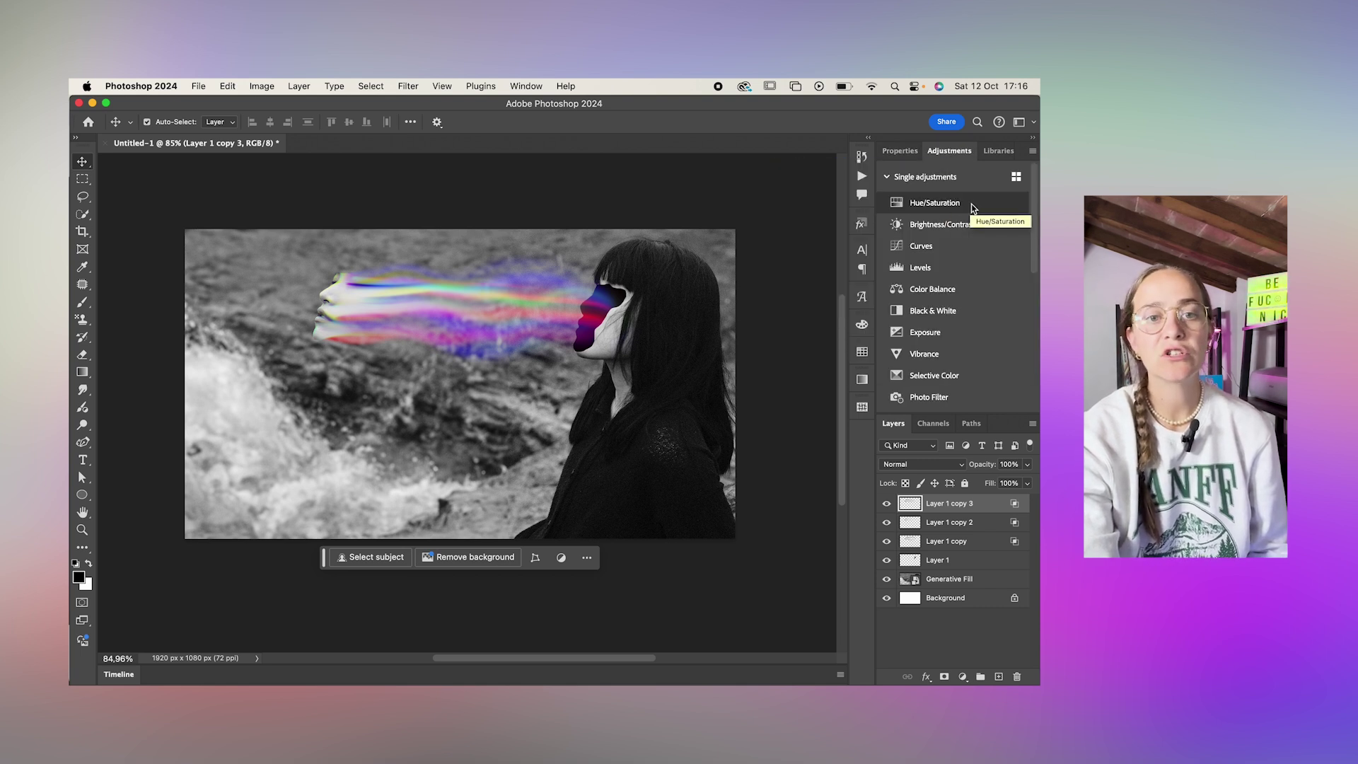
click(971, 205)
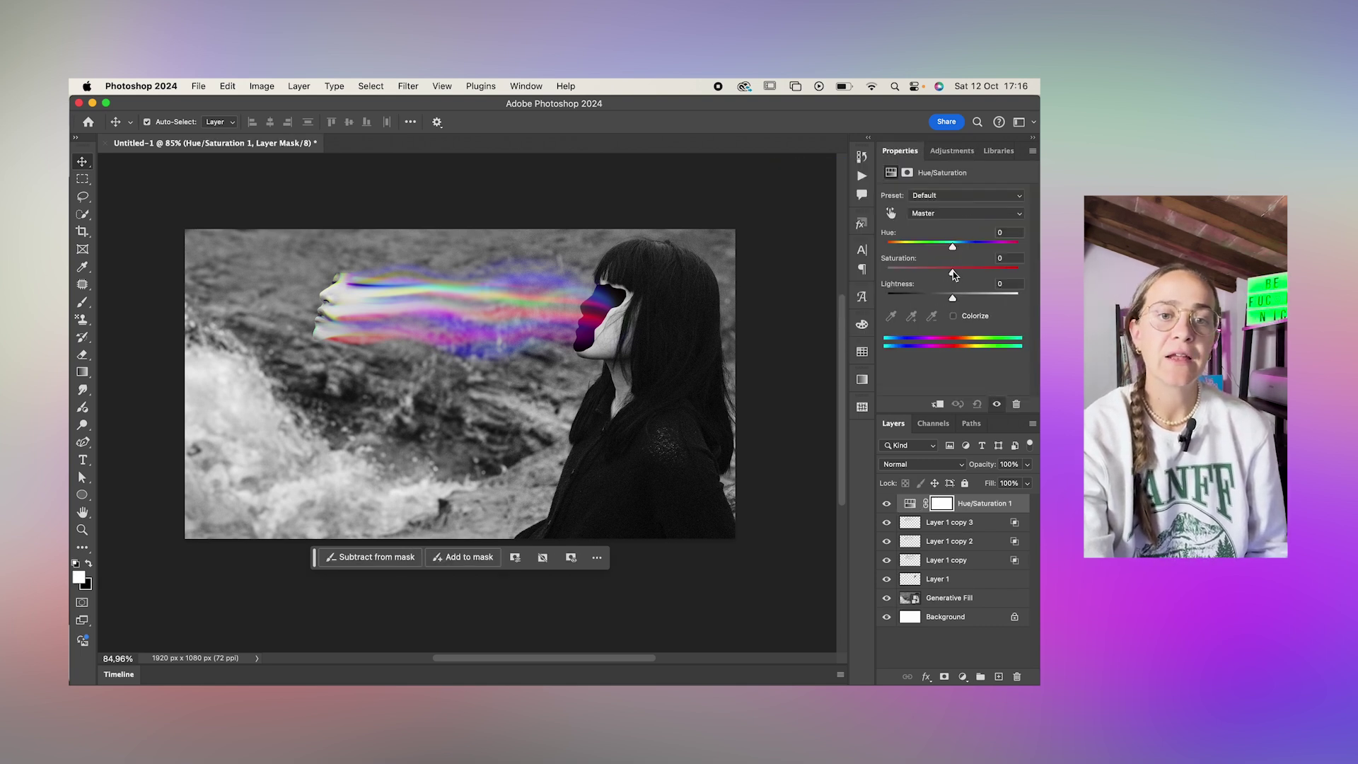
drag(953, 272, 996, 283)
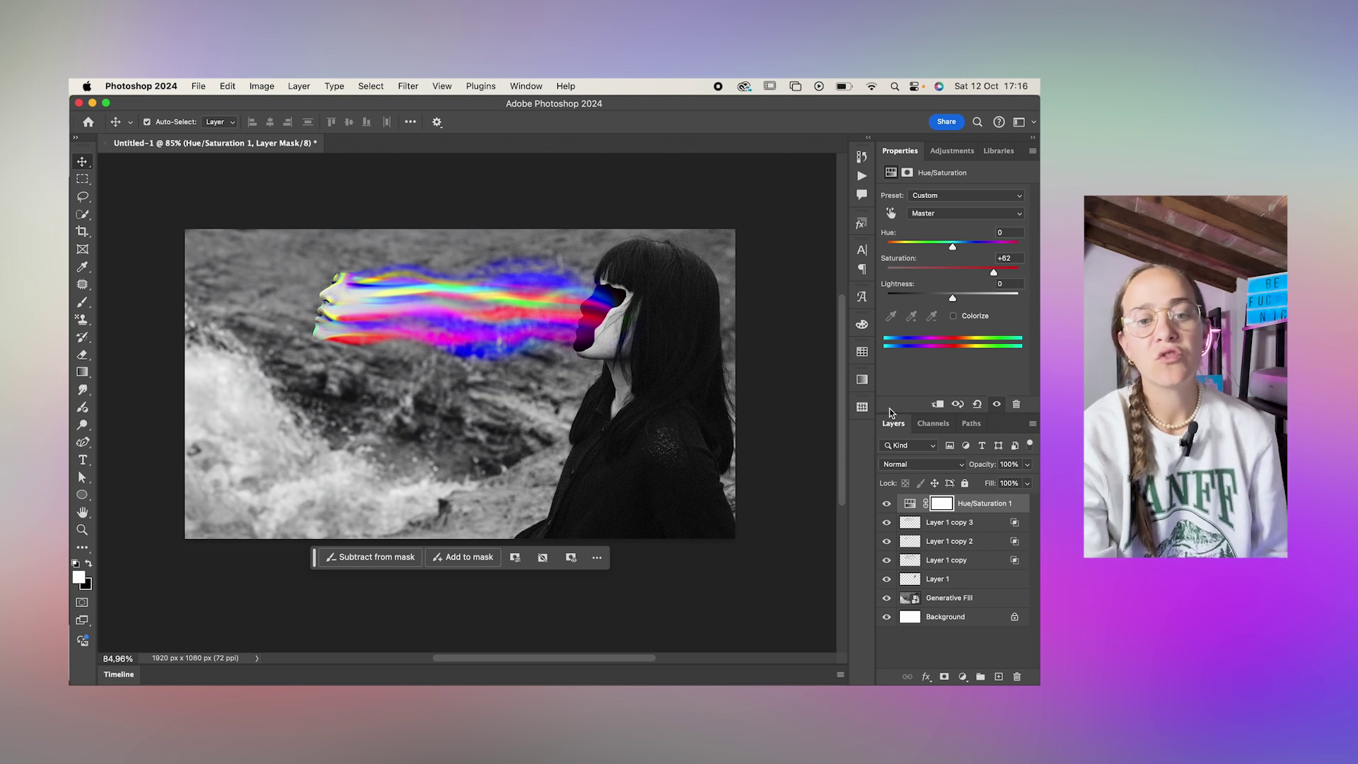
Select the layers beneath the Hue/Saturation adjustment
click(945, 506)
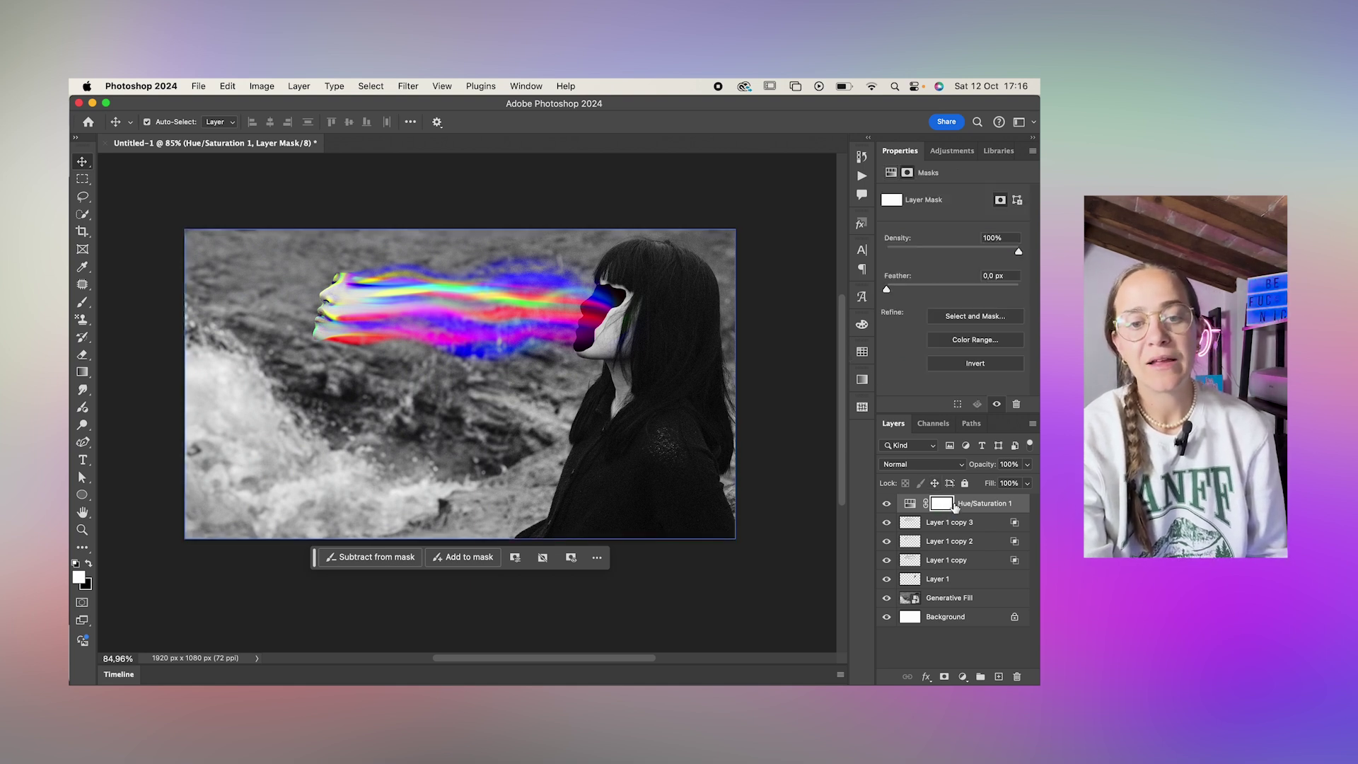
click(623, 318)
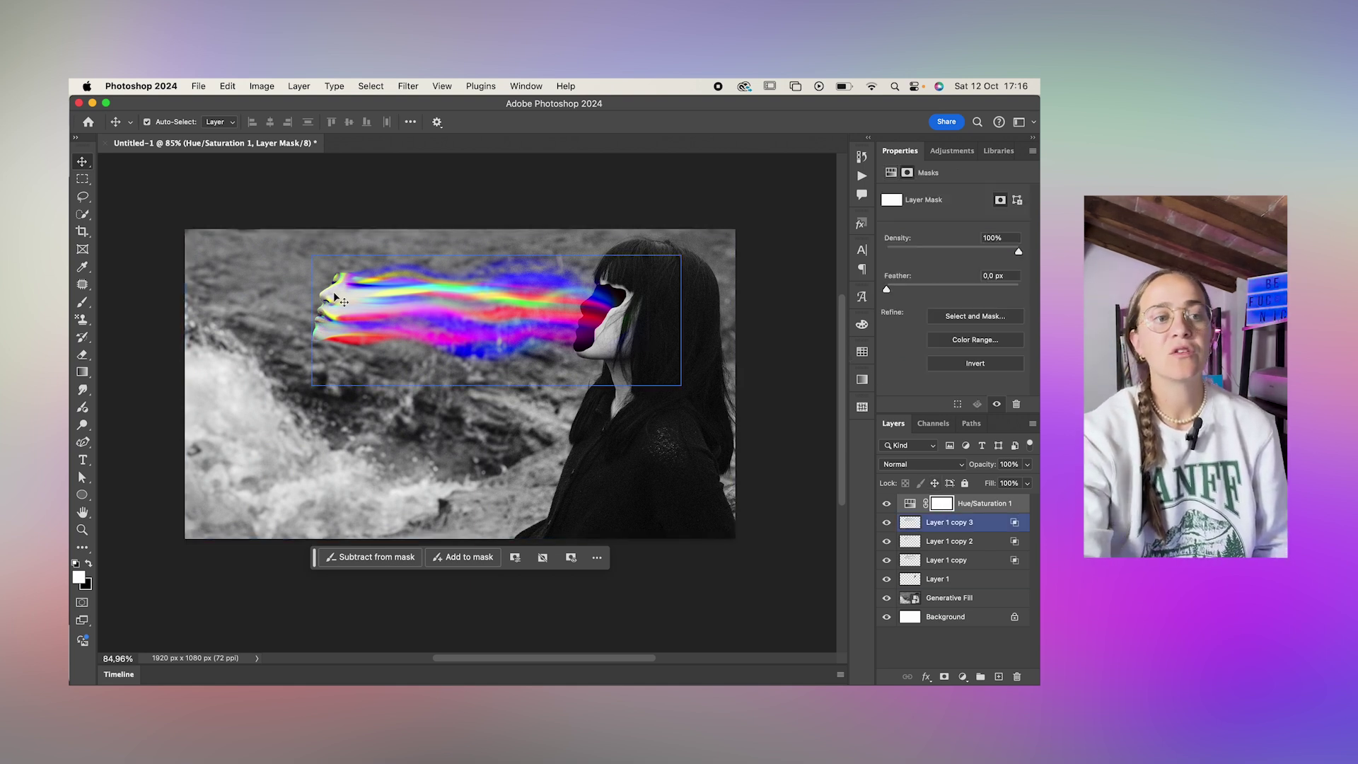
click(743, 362)
click(943, 529)
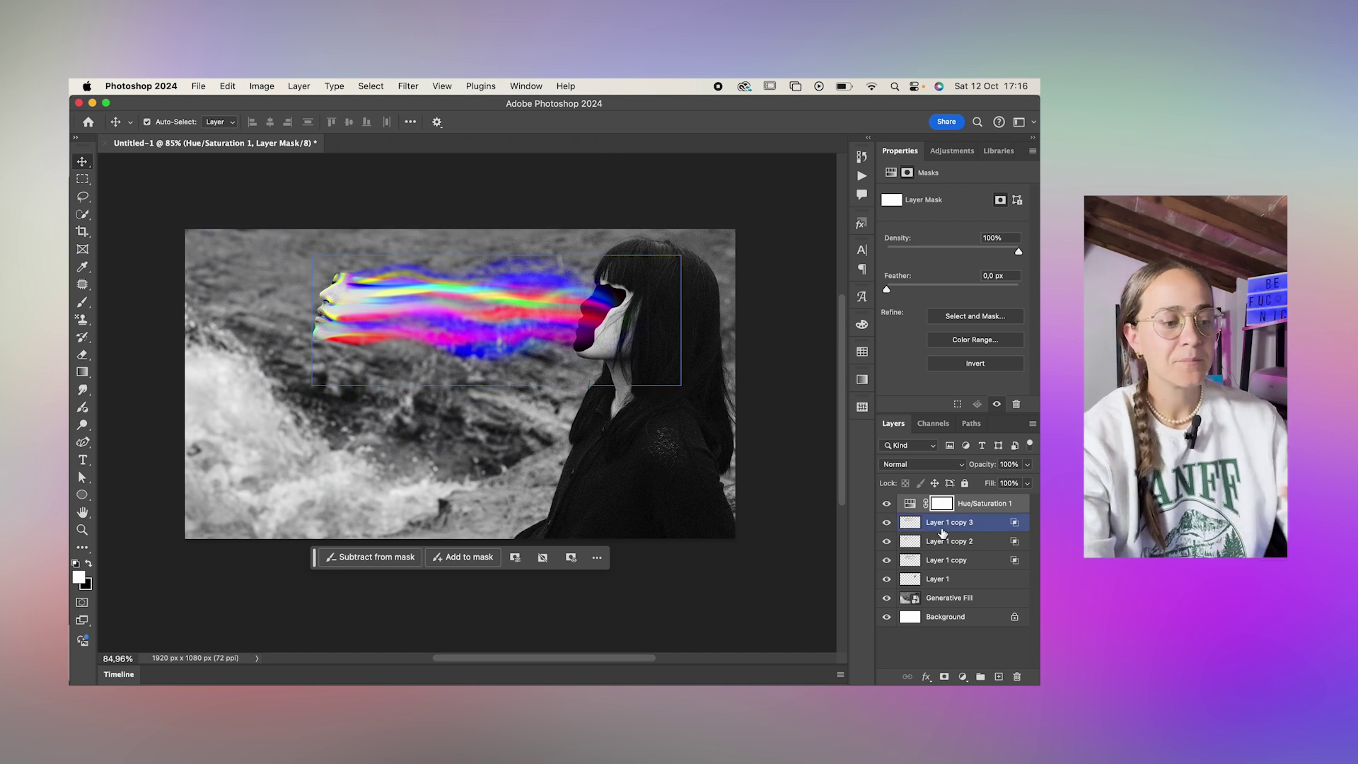
click(987, 628)
Convert all layers except the background into one smart object
shift+click(980, 603)
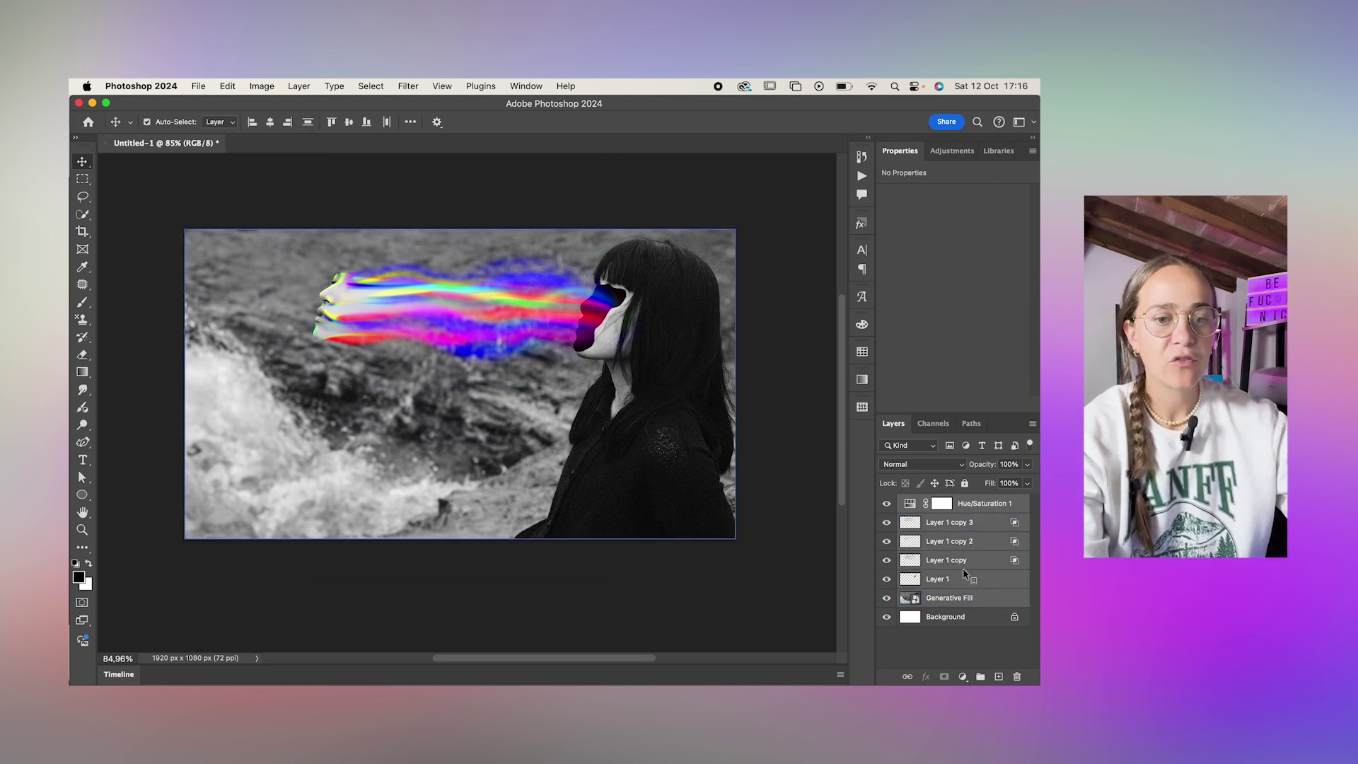
right_click(932, 524)
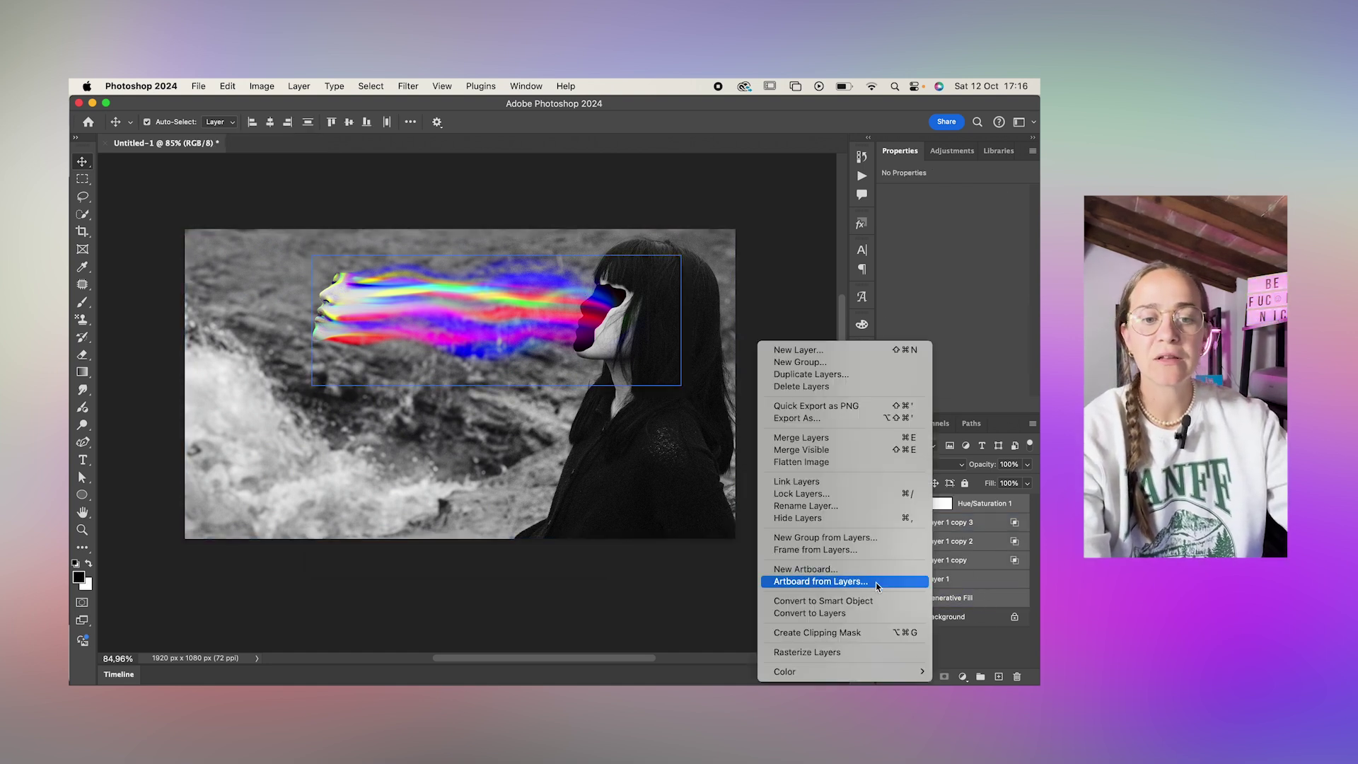
click(863, 600)
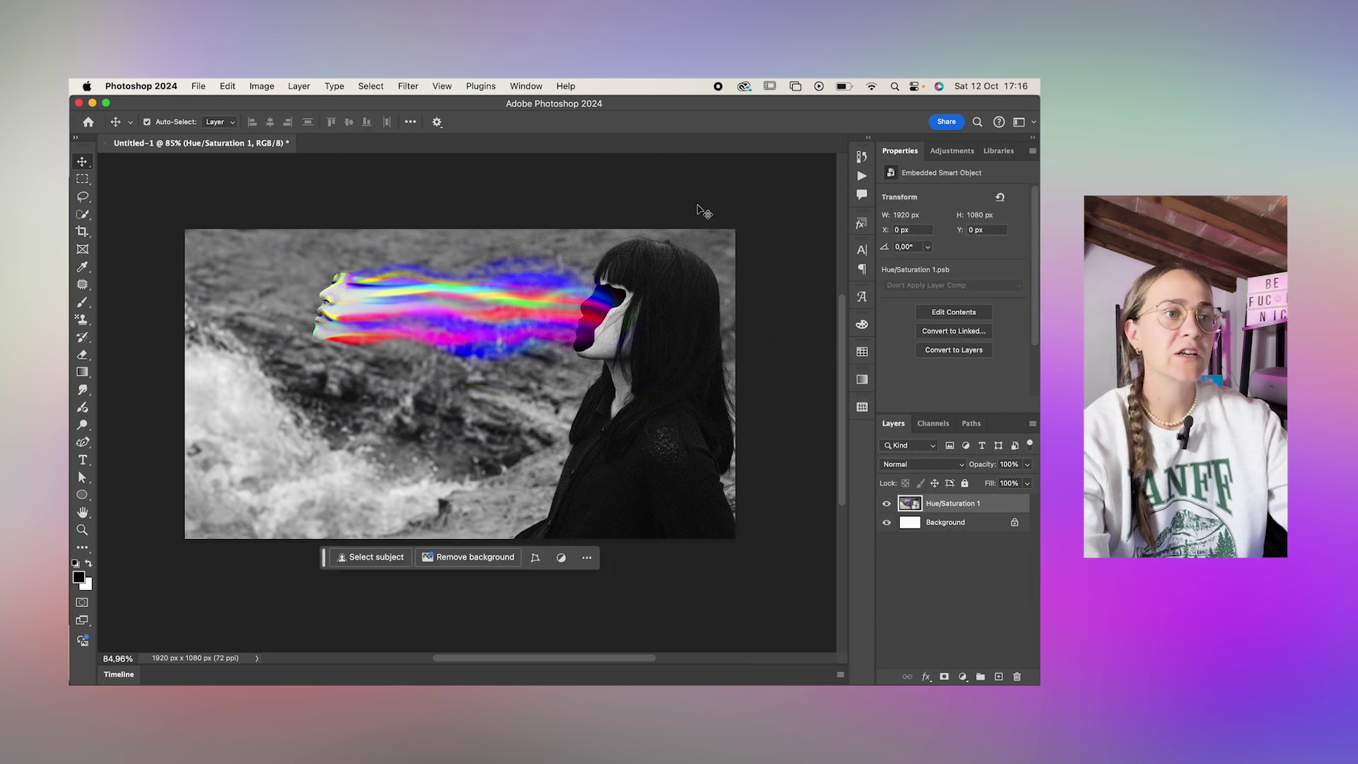
Apply Add Noise at 8%, Gaussian, Monochromatic to the smart object
click(408, 85)
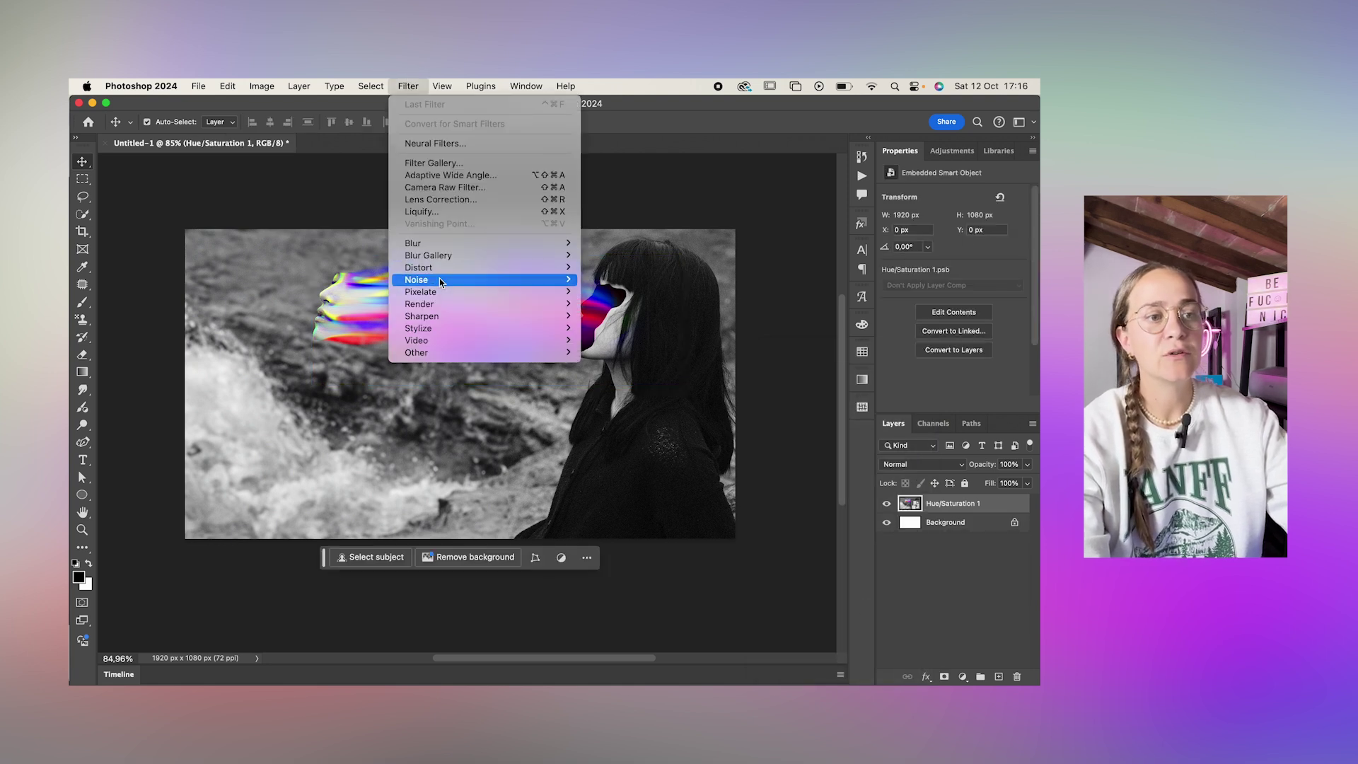
mouse_move(439, 280)
click(653, 280)
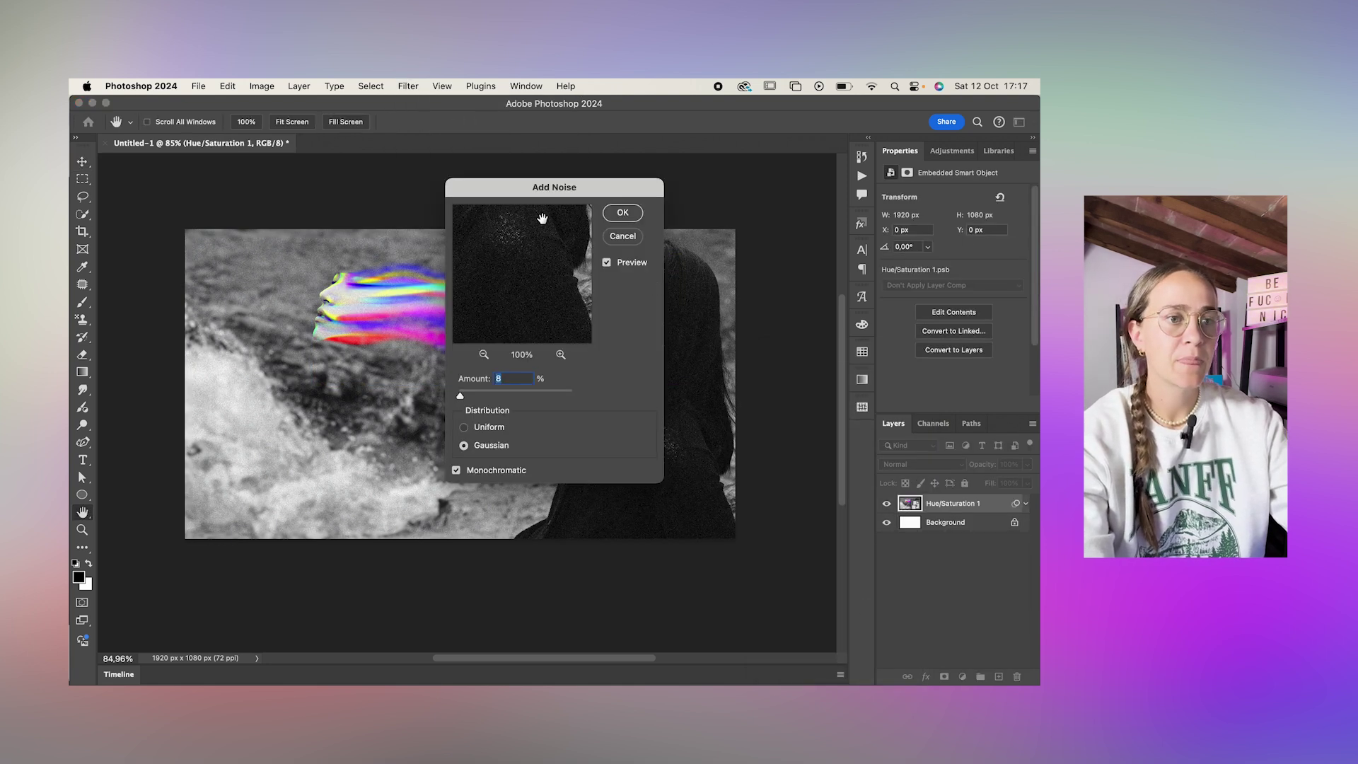
drag(518, 199, 671, 325)
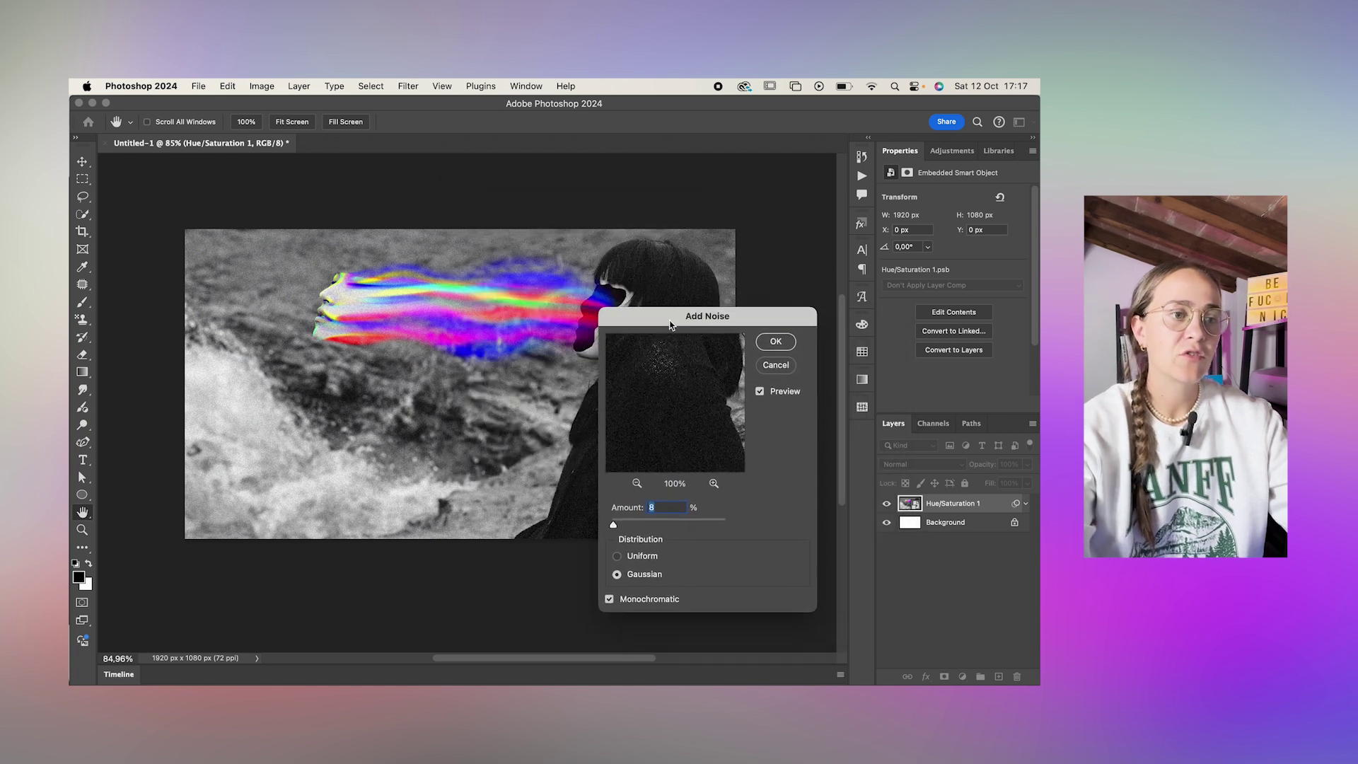
key(Return)
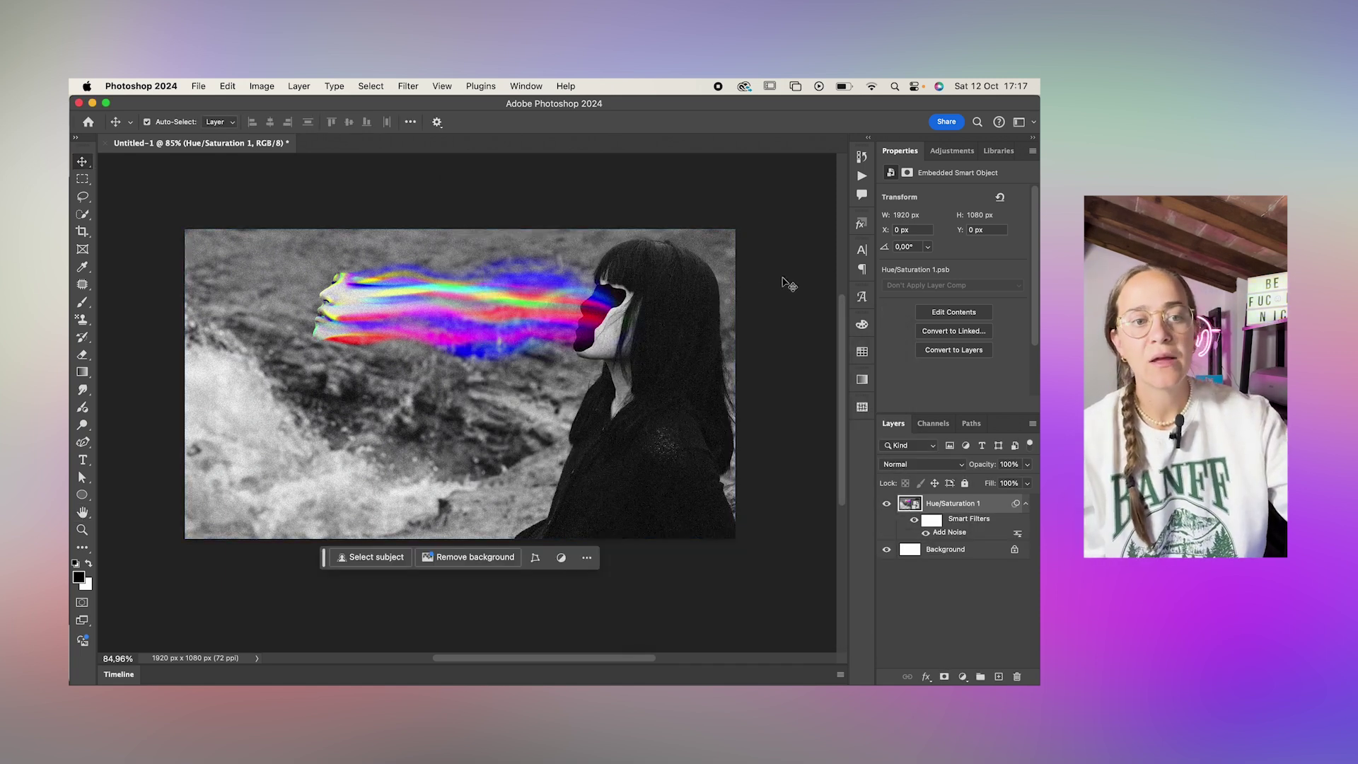